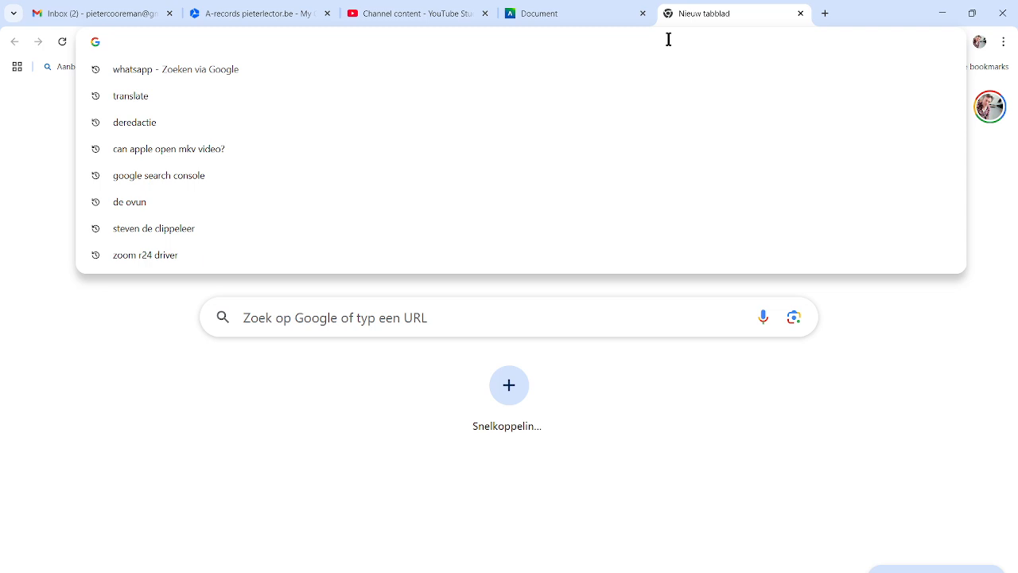
- Search Google for "google search console"
{"action": "type", "text": "s"}
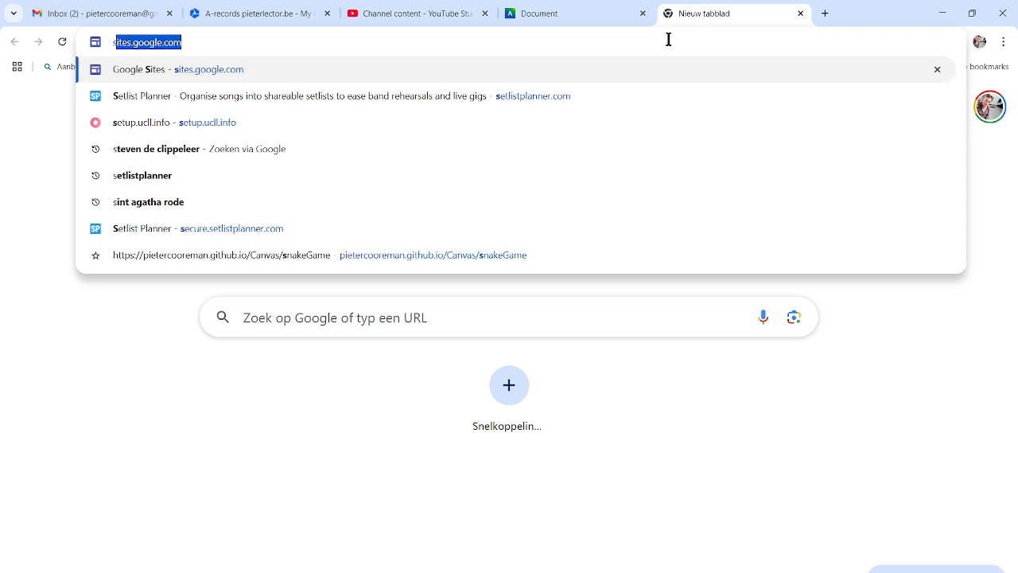
{"action": "key", "text": "BackSpace"}
{"action": "key", "text": "BackSpace"}
{"action": "type", "text": "goo"}
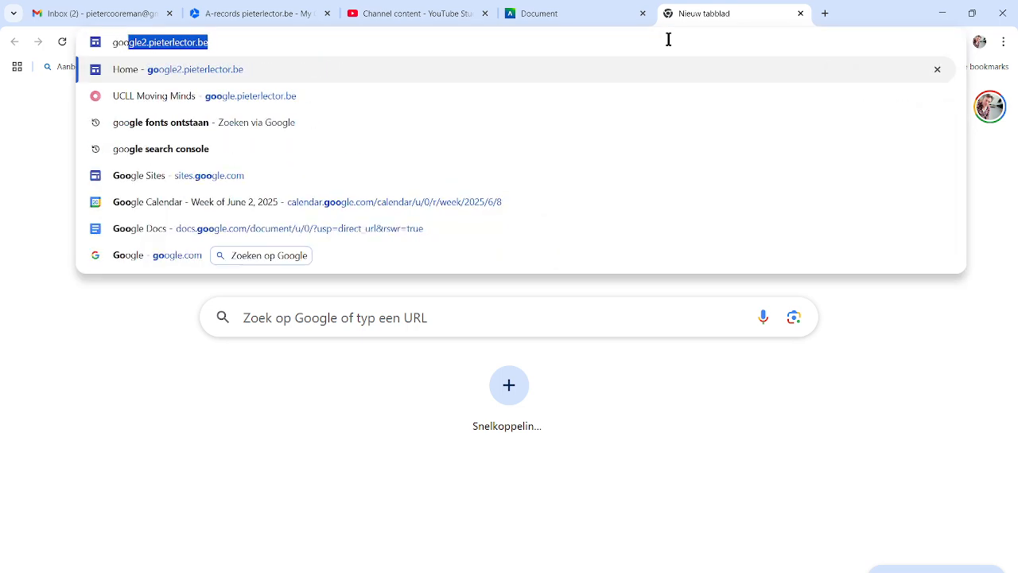
{"action": "type", "text": "gle s"}
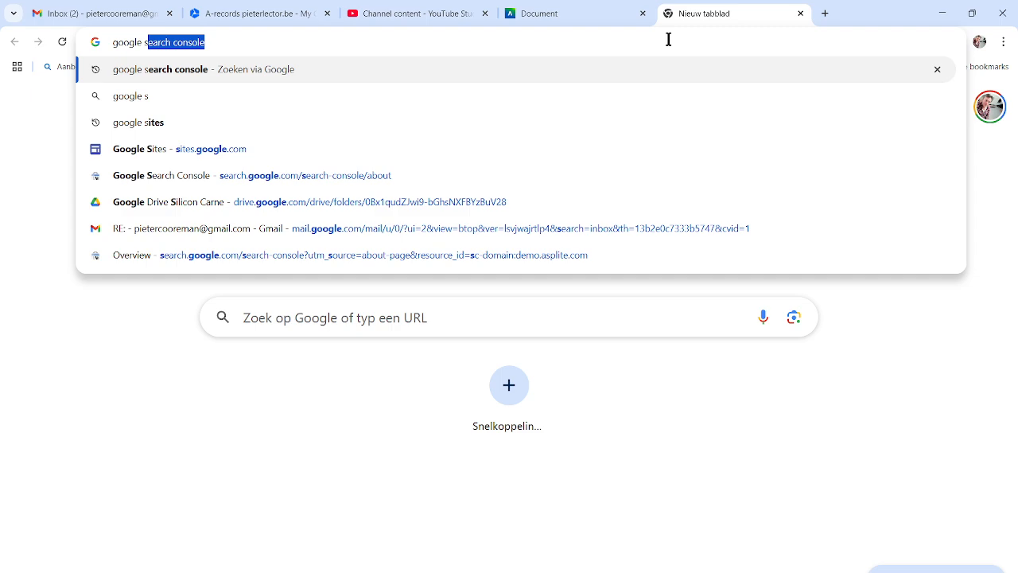
{"action": "key", "text": "Return"}
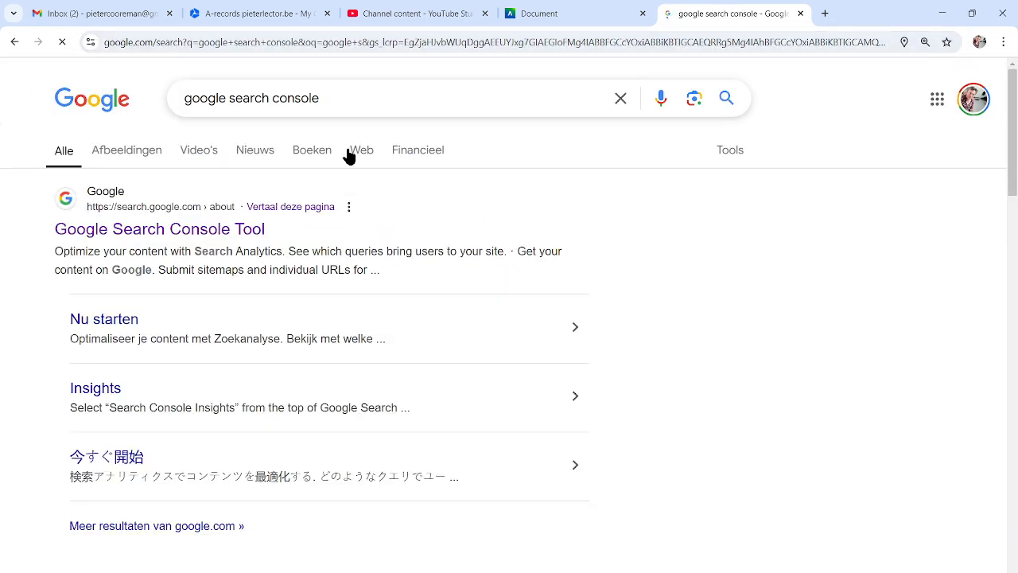
- Open the Google Search Console Tool result and start the console from its landing page
{"action": "left_click_drag", "start_coordinate": [317, 99], "coordinate": [193, 97]}
{"action": "left_click", "coordinate": [400, 108]}
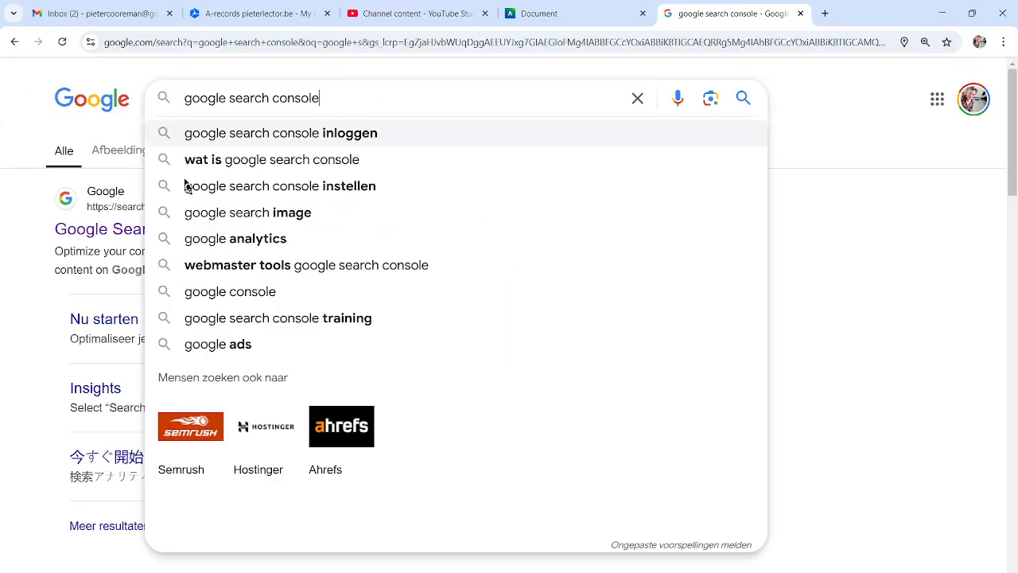
{"action": "left_click", "coordinate": [7, 265]}
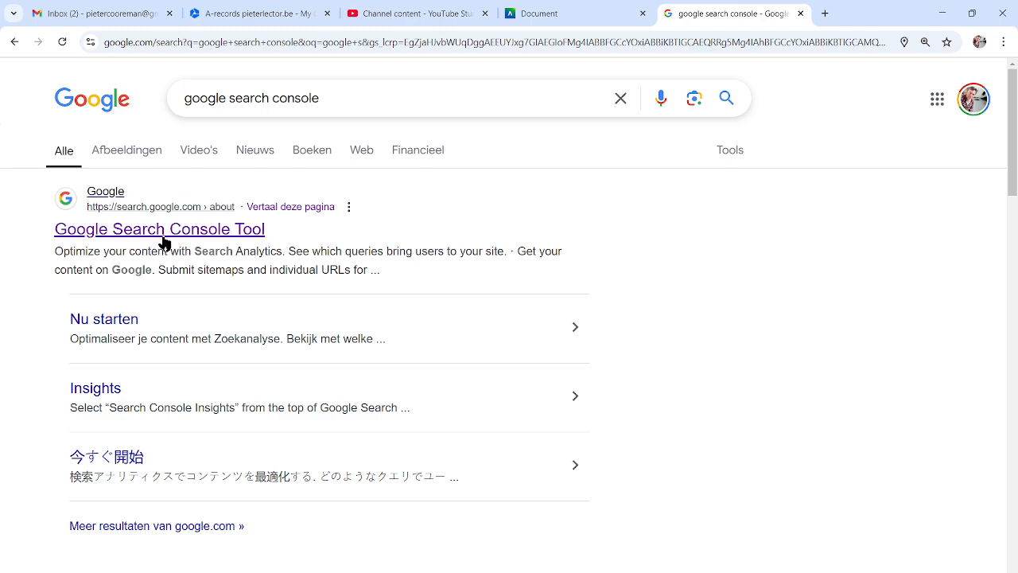
{"action": "left_click", "coordinate": [236, 239]}
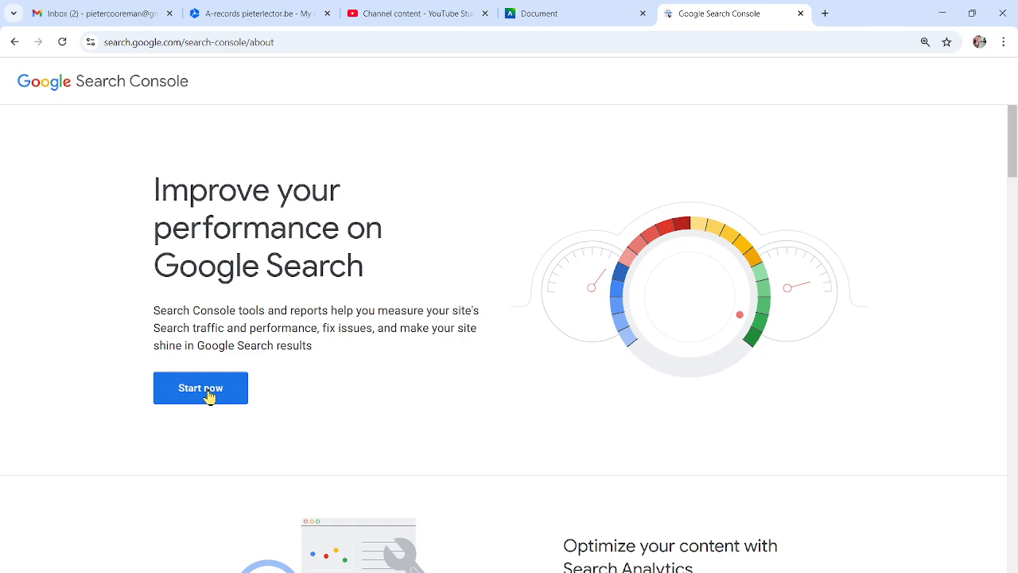
{"action": "left_click", "coordinate": [208, 393]}
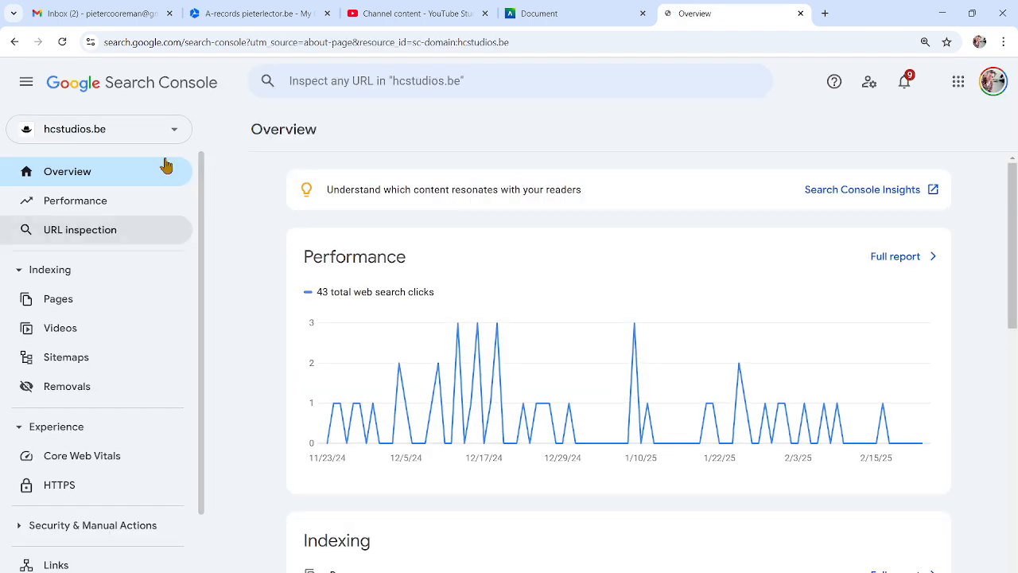
- Look through the list of existing Search Console properties
{"action": "left_click", "coordinate": [179, 129]}
{"action": "scroll", "coordinate": [173, 450], "scroll_direction": "down", "scroll_amount": 6}
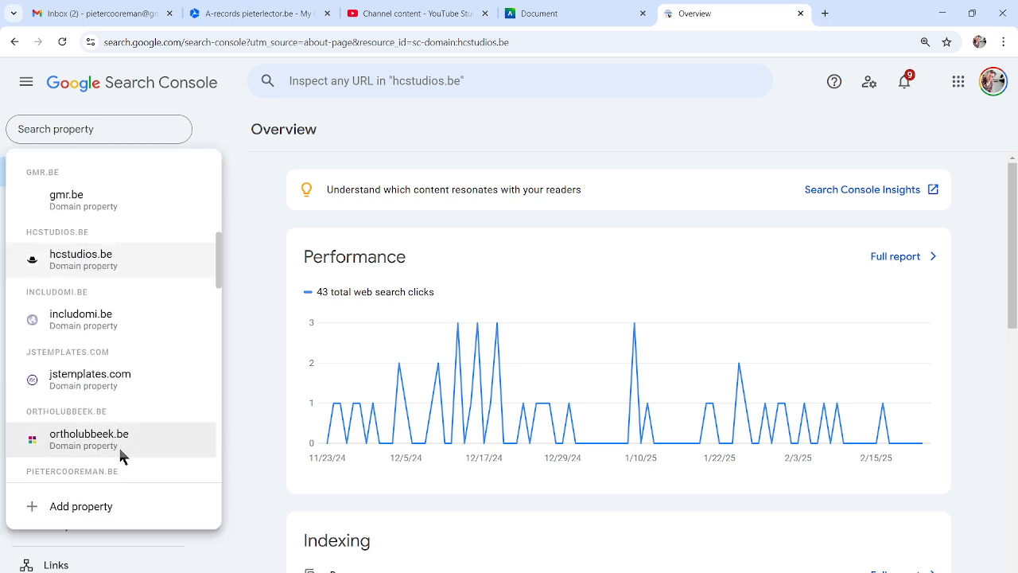
{"action": "left_click", "coordinate": [372, 147]}
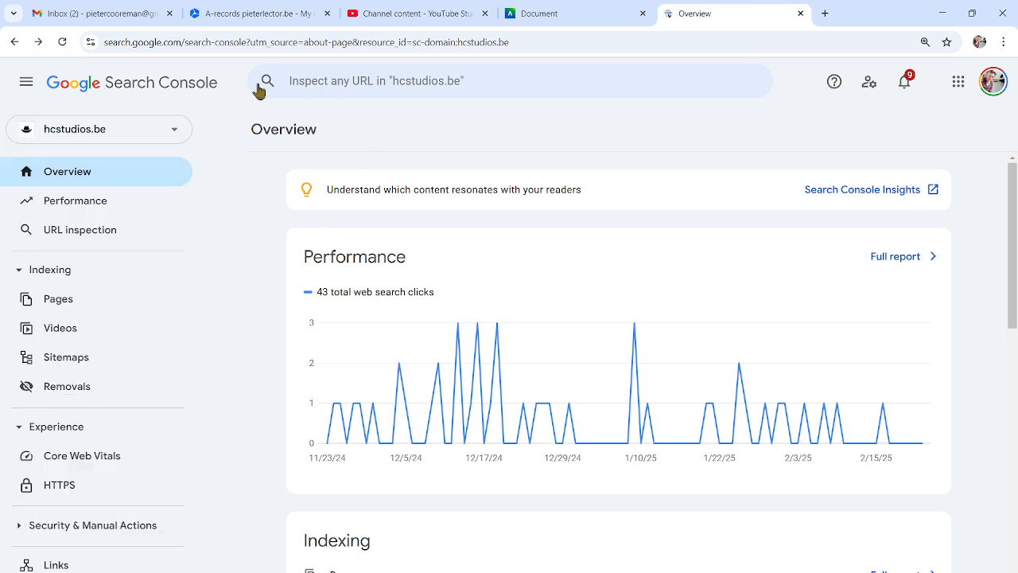
- Start adding a new property and enter pieterlector.be as its domain
{"action": "left_click", "coordinate": [125, 134]}
{"action": "left_click", "coordinate": [94, 508]}
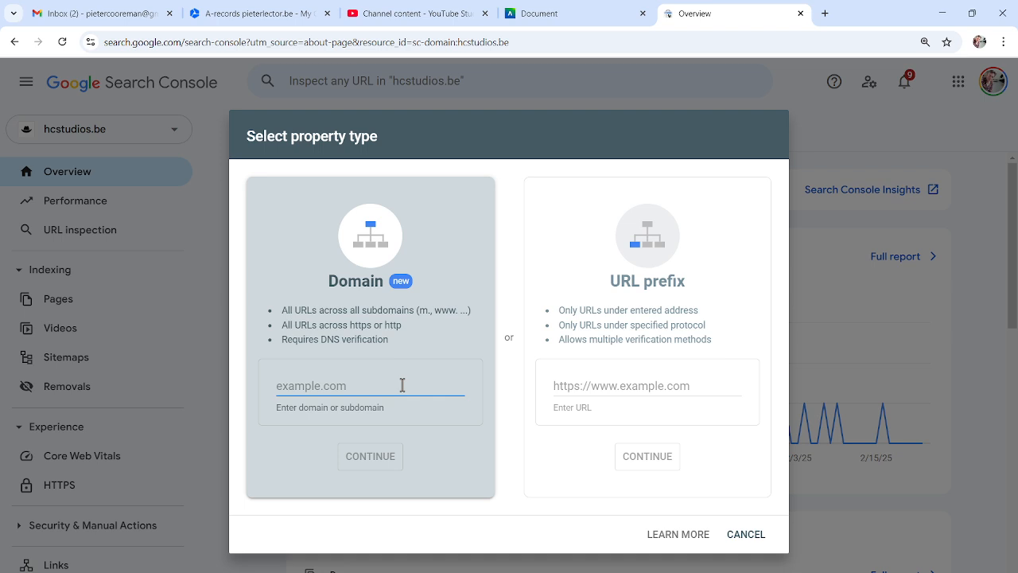
{"action": "type", "text": "pi"}
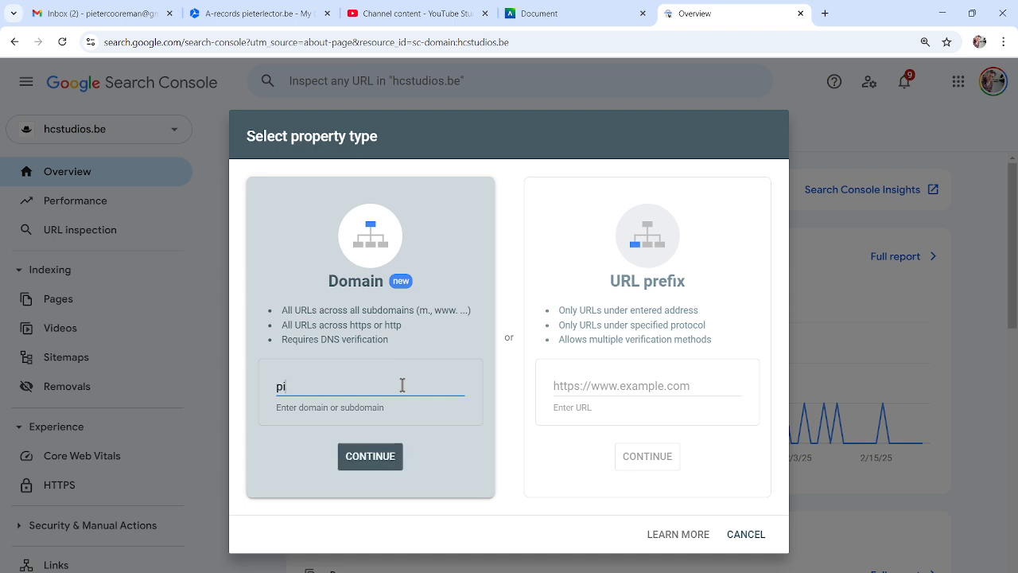
{"action": "type", "text": "eterlector.be"}
- Try www and ucll as prefixes in front of the domain name, removing each one again
{"action": "key", "text": "Left"}
{"action": "key", "text": "Left"}
{"action": "key", "text": "Left"}
{"action": "key", "text": "Left"}
{"action": "key", "text": "Left"}
{"action": "key", "text": "Left"}
{"action": "key", "text": "Left"}
{"action": "key", "text": "Left"}
{"action": "key", "text": "Left"}
{"action": "key", "text": "Left"}
{"action": "key", "text": "Left"}
{"action": "key", "text": "Left"}
{"action": "key", "text": "Left"}
{"action": "key", "text": "Left"}
{"action": "type", "text": "wwww"}
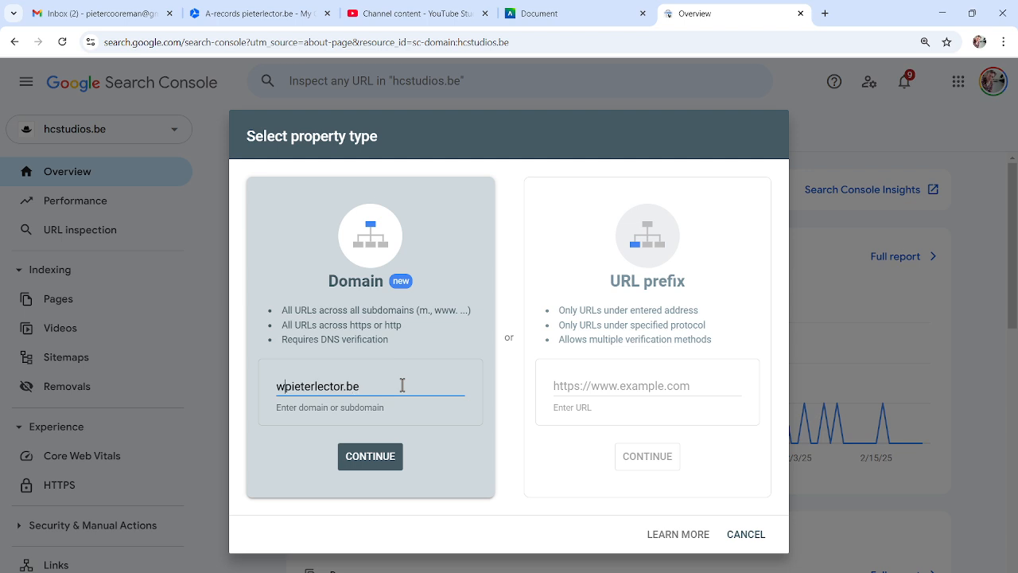
{"action": "key", "text": "BackSpace"}
{"action": "key", "text": "BackSpace"}
{"action": "key", "text": "BackSpace"}
{"action": "key", "text": "BackSpace"}
{"action": "type", "text": "ucll"}
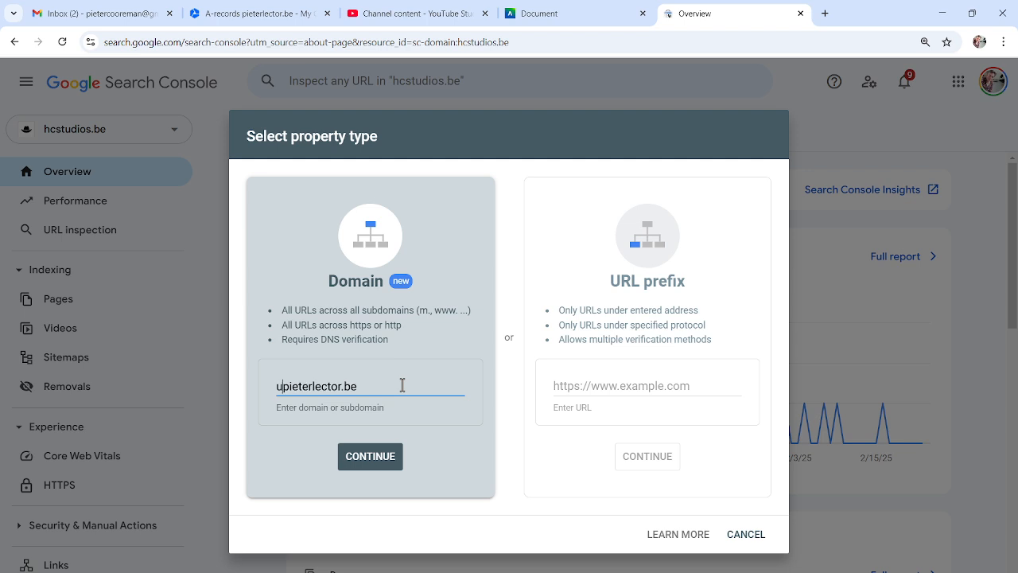
{"action": "key", "text": "BackSpace"}
{"action": "key", "text": "BackSpace"}
{"action": "key", "text": "BackSpace"}
{"action": "key", "text": "BackSpace"}
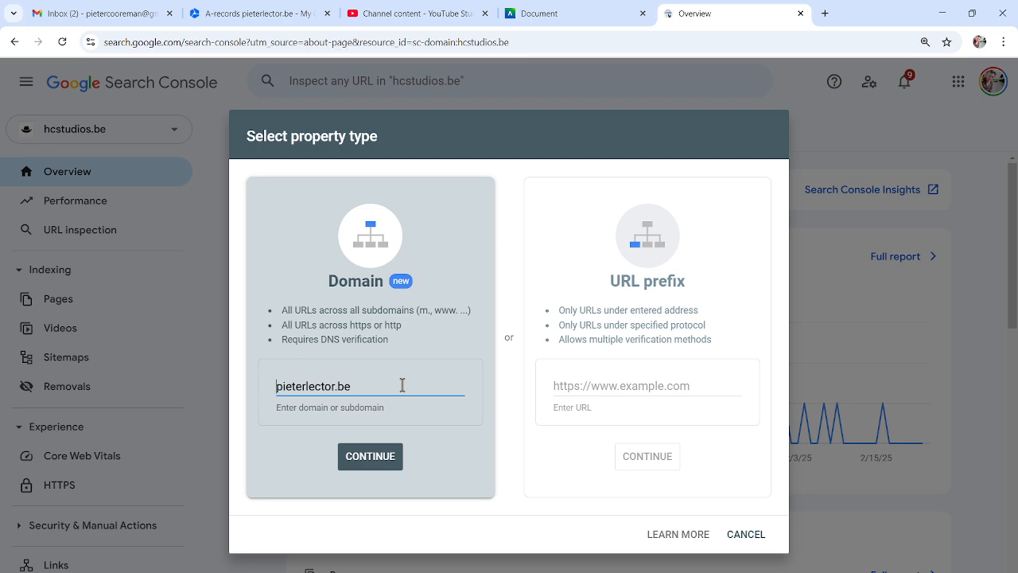
- Change the new property's domain to pieterlector2.be and continue to ownership verification
{"action": "left_click", "coordinate": [341, 388]}
{"action": "type", "text": "2"}
{"action": "left_click", "coordinate": [390, 390]}
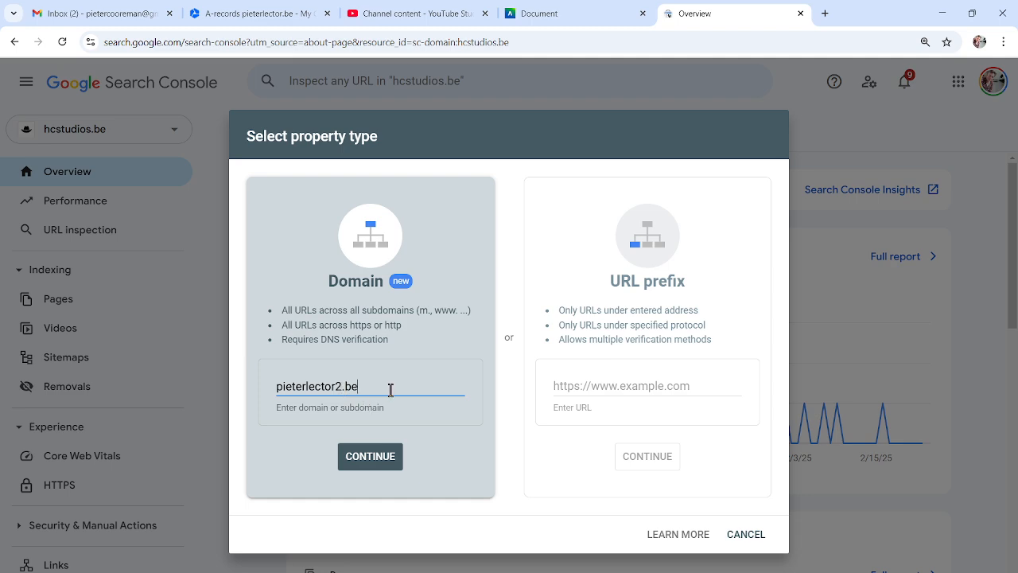
{"action": "left_click", "coordinate": [364, 458]}
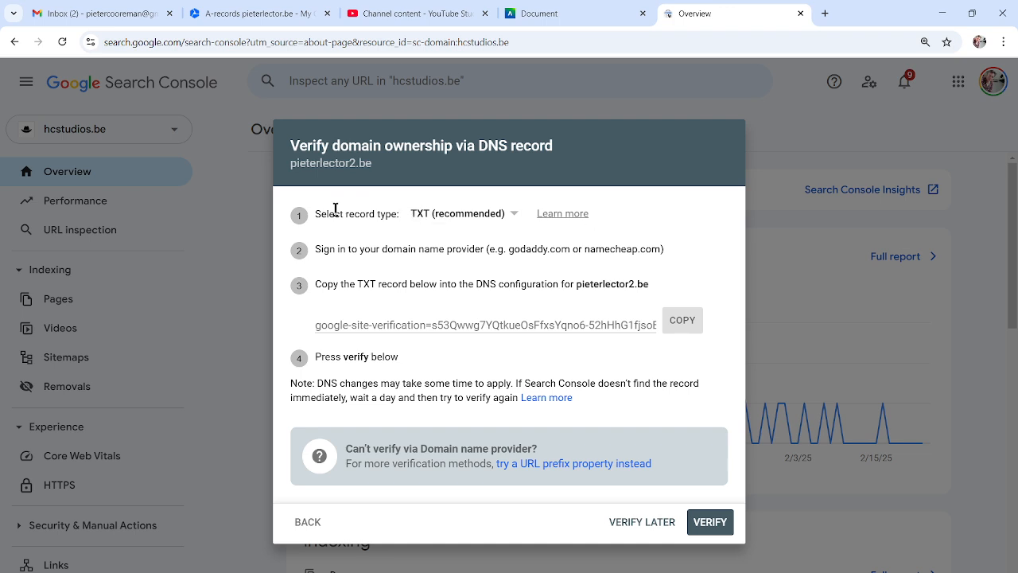
- Examine the DNS record verification instructions and the selected record type
{"action": "left_click_drag", "start_coordinate": [380, 214], "coordinate": [496, 221]}
{"action": "left_click", "coordinate": [539, 249]}
{"action": "left_click_drag", "start_coordinate": [479, 145], "coordinate": [549, 148]}
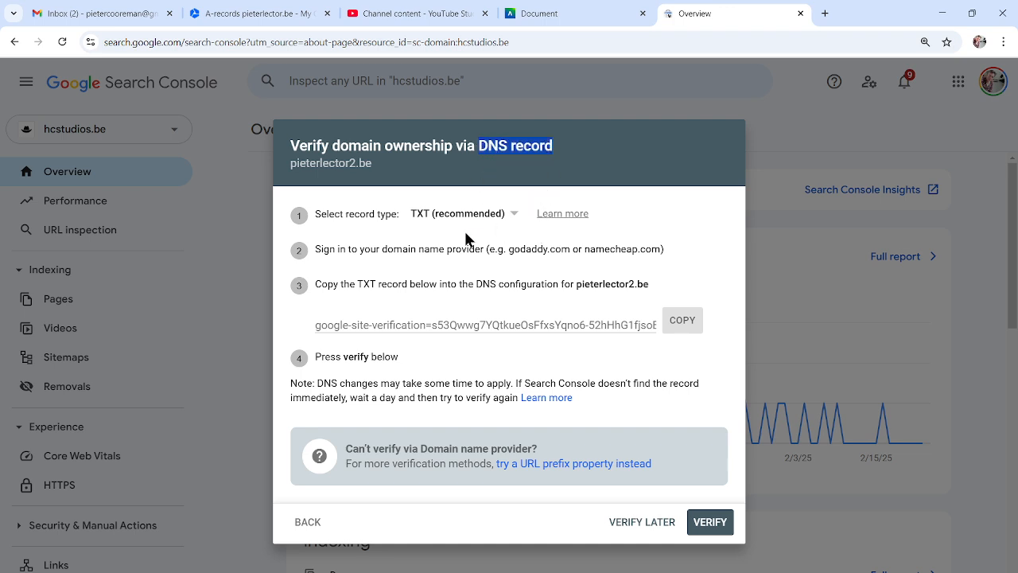
{"action": "left_click", "coordinate": [392, 251]}
{"action": "left_click_drag", "start_coordinate": [347, 213], "coordinate": [496, 221]}
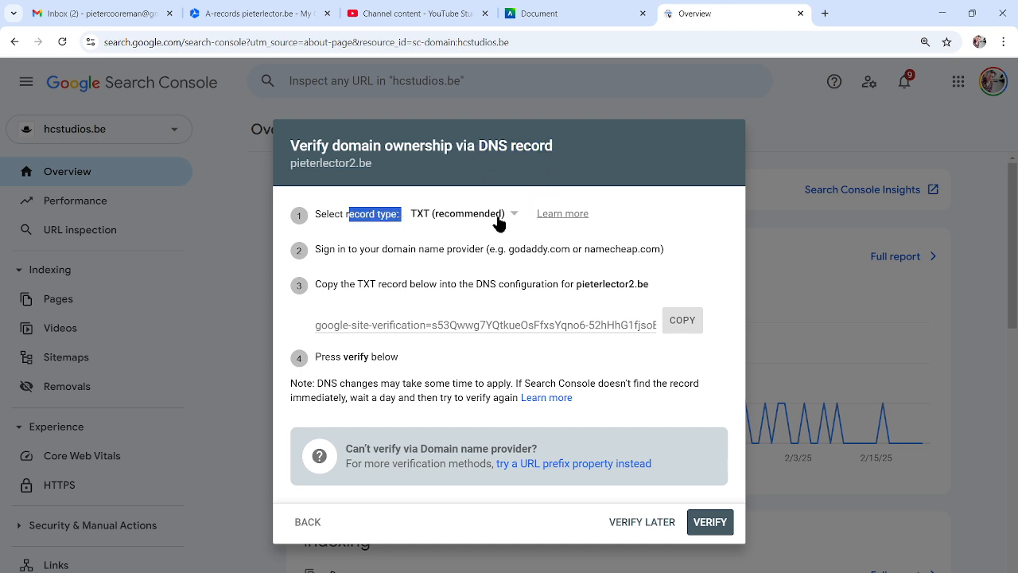
{"action": "left_click", "coordinate": [493, 251]}
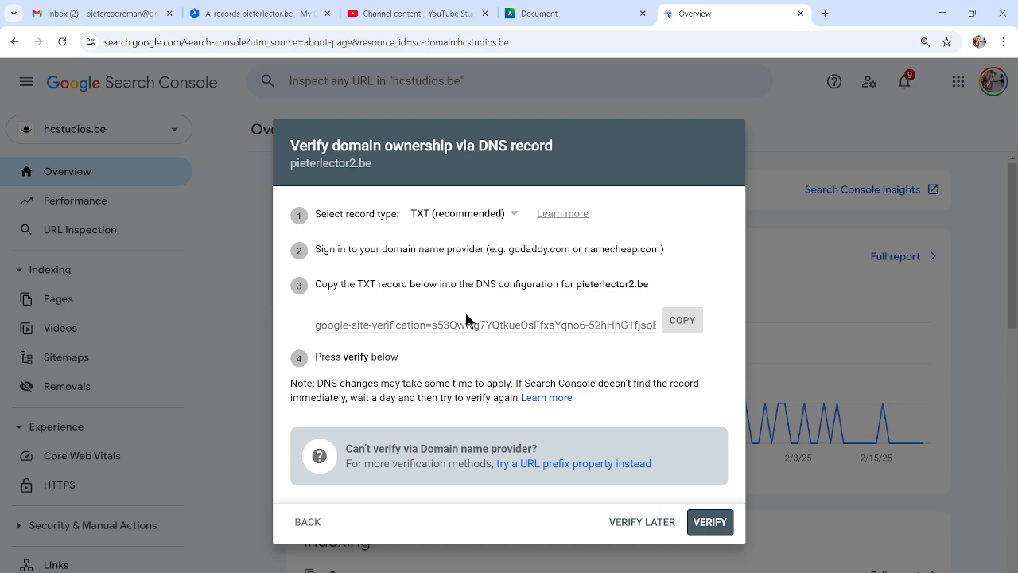
- Copy the TXT verification record provided for pieterlector2.be
{"action": "left_click_drag", "start_coordinate": [315, 324], "coordinate": [589, 307]}
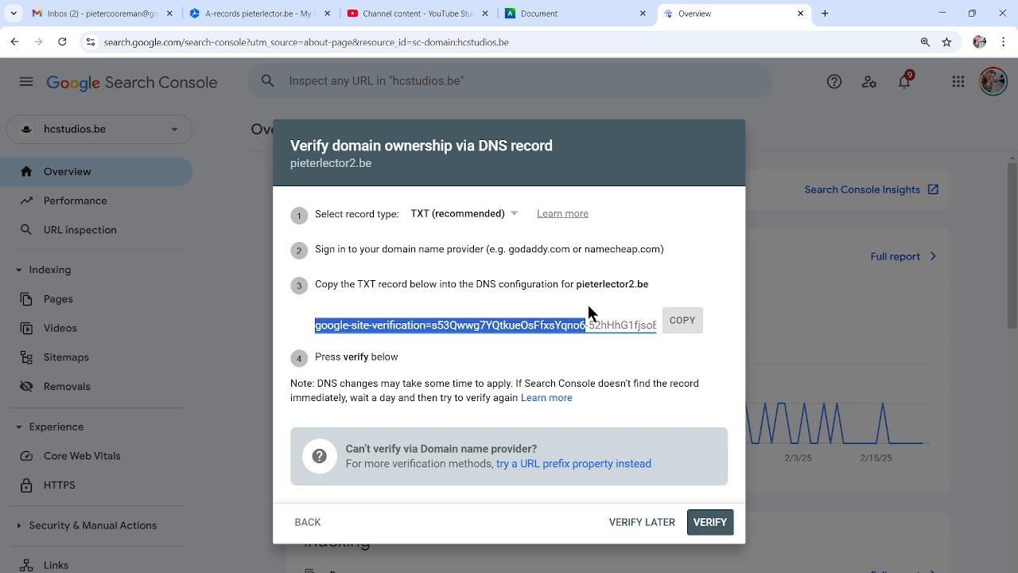
{"action": "left_click", "coordinate": [585, 286]}
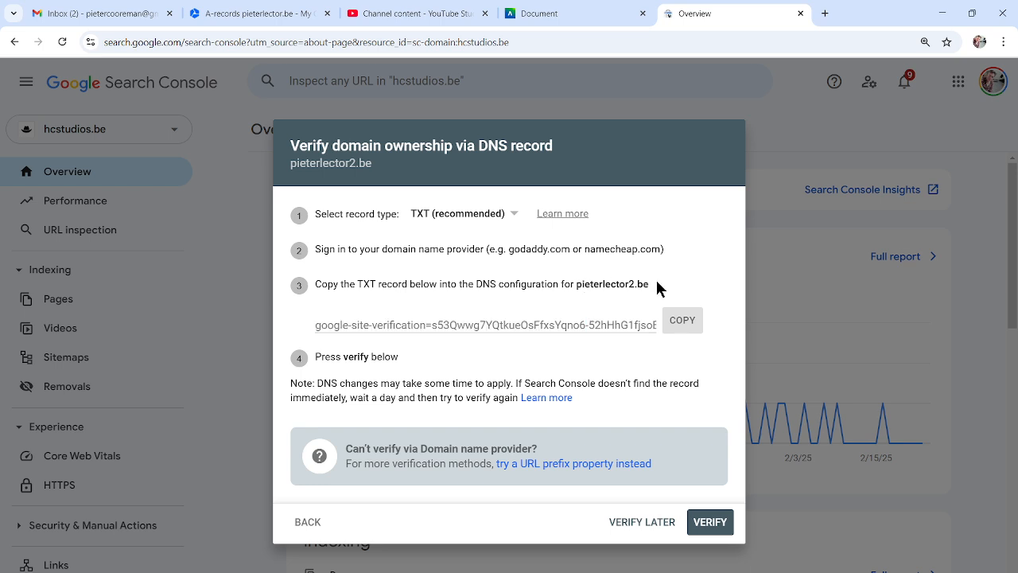
{"action": "left_click", "coordinate": [683, 326]}
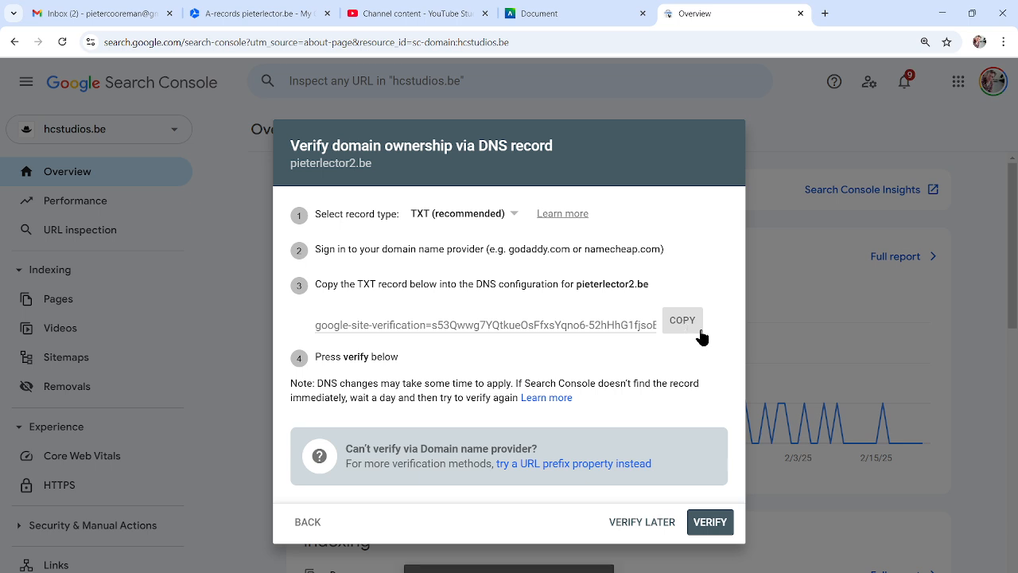
- Switch to Combell and open the TXT-records of pieterlector.be through DNS & forwarding management
{"action": "left_click", "coordinate": [259, 13]}
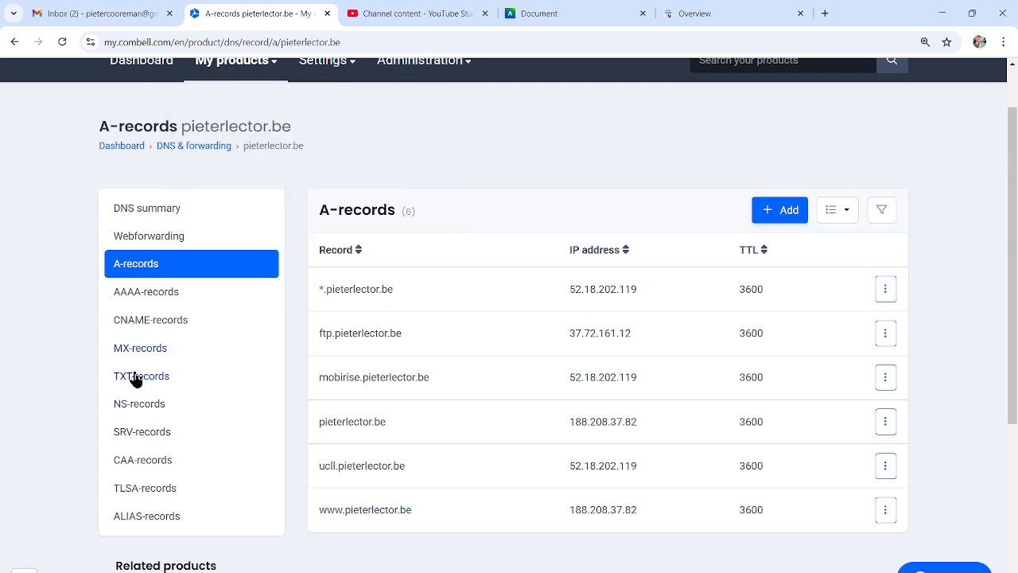
{"action": "scroll", "coordinate": [183, 318], "scroll_direction": "up", "scroll_amount": 1}
{"action": "mouse_move", "coordinate": [234, 123]}
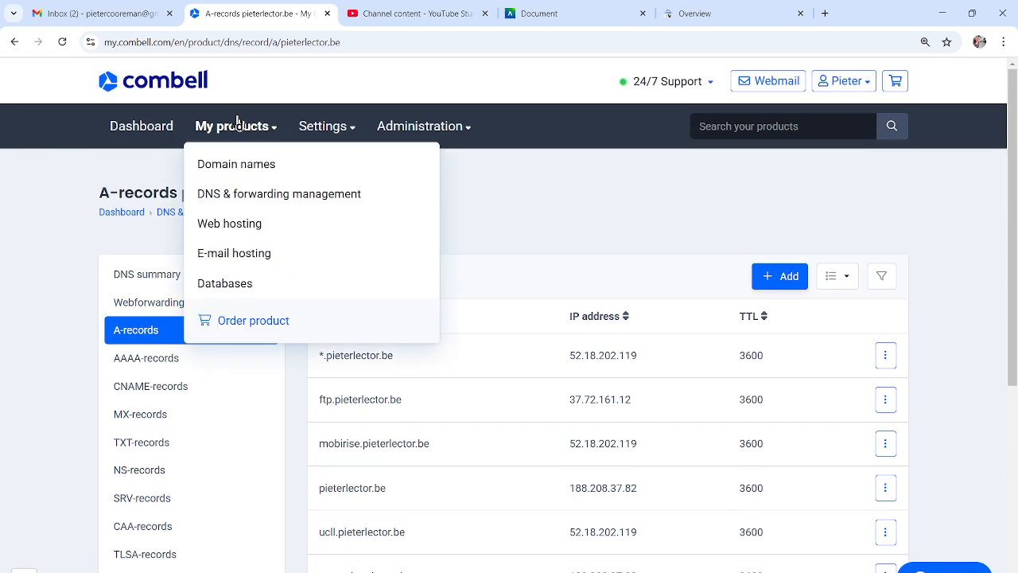
{"action": "left_click", "coordinate": [236, 199]}
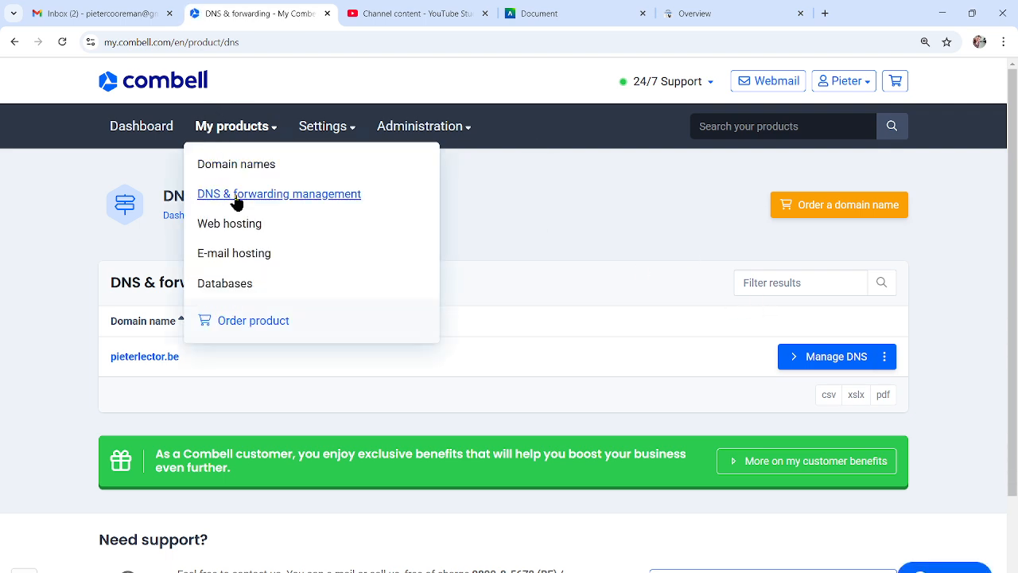
{"action": "left_click", "coordinate": [236, 197]}
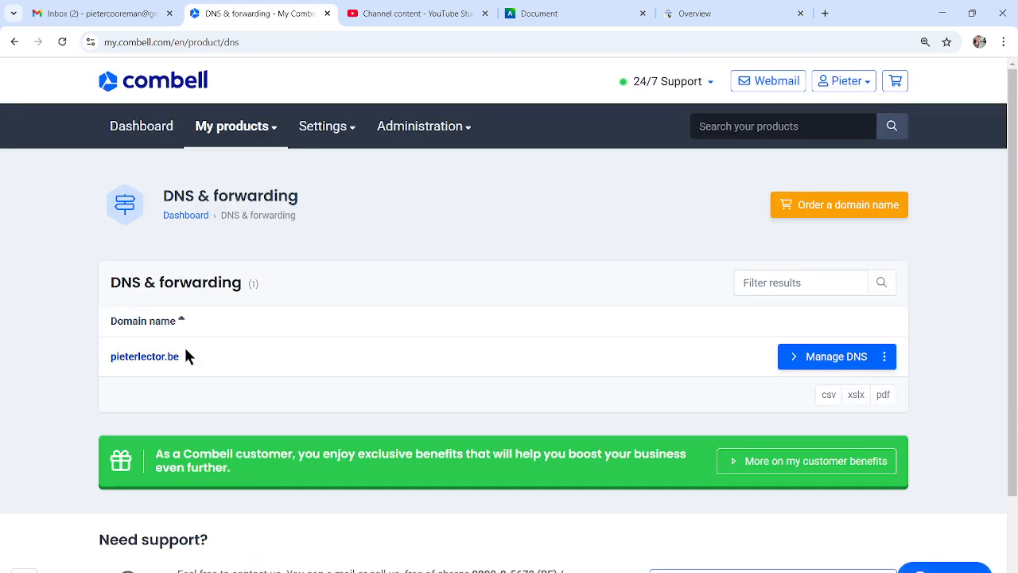
{"action": "left_click", "coordinate": [827, 357]}
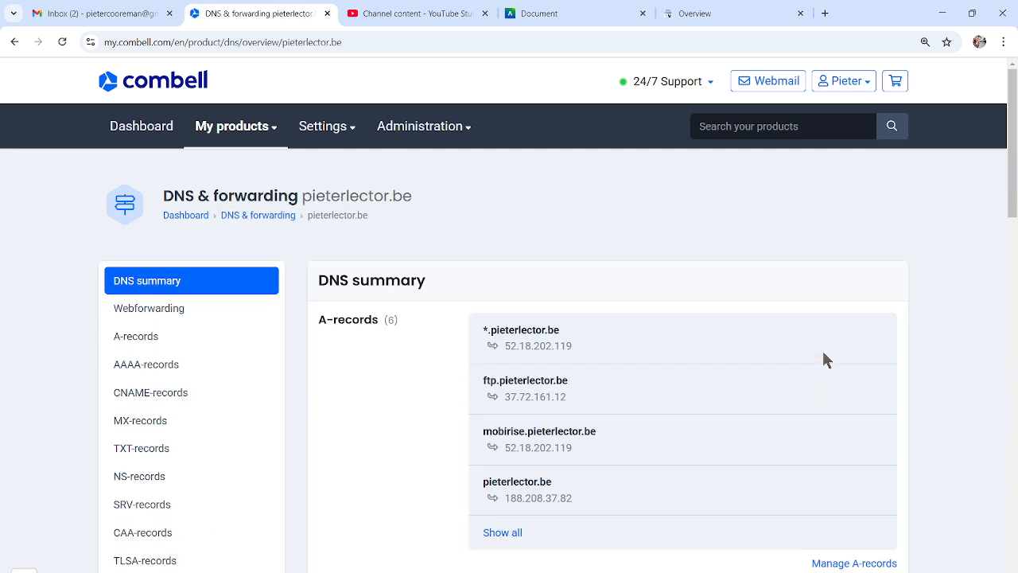
{"action": "left_click", "coordinate": [158, 451]}
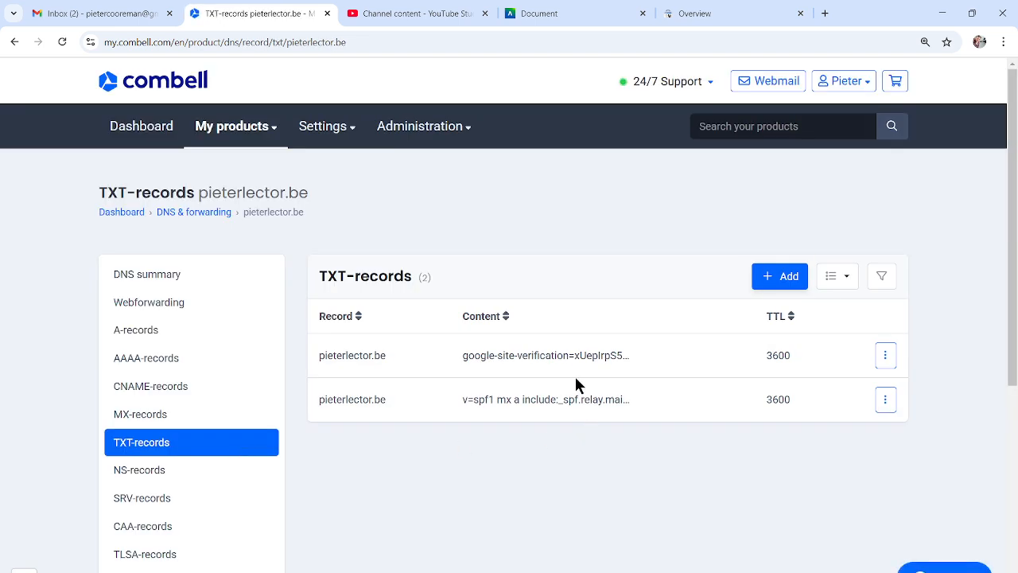
- Inspect the content of the existing google-site-verification TXT record
{"action": "left_click_drag", "start_coordinate": [472, 355], "coordinate": [613, 357]}
{"action": "left_click", "coordinate": [614, 499]}
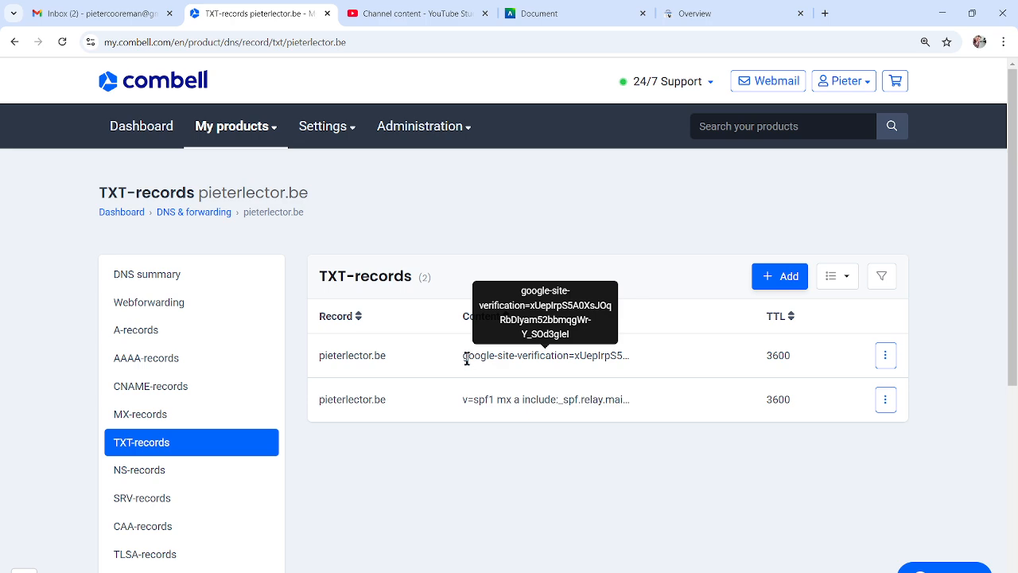
{"action": "left_click_drag", "start_coordinate": [467, 357], "coordinate": [599, 359]}
{"action": "left_click", "coordinate": [629, 452]}
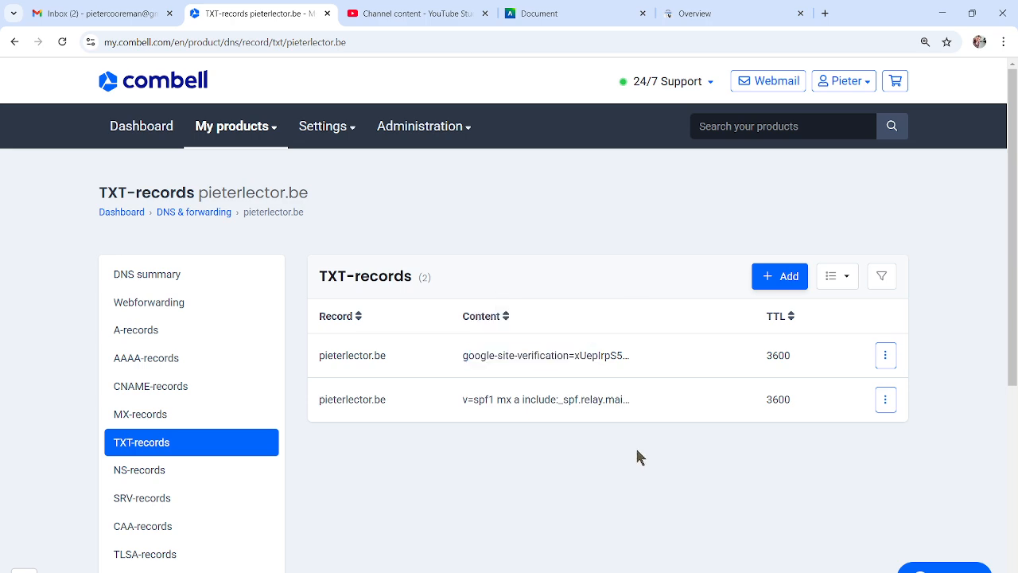
- Fill in a new TXT record for pieterlector.be with the copied site-verification token as content and no record name, then discard it
{"action": "left_click", "coordinate": [791, 284]}
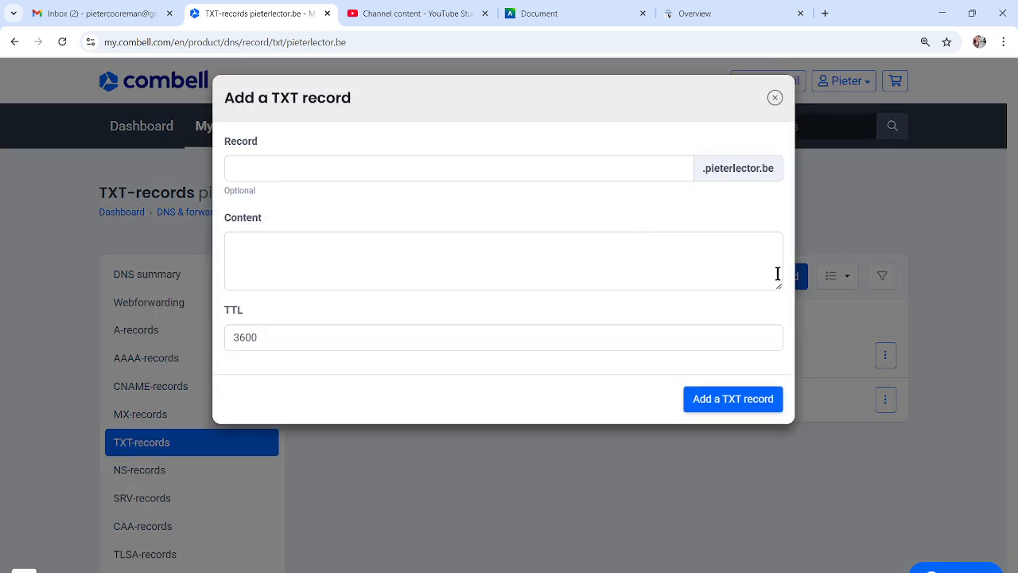
{"action": "left_click", "coordinate": [481, 173]}
{"action": "left_click", "coordinate": [494, 261]}
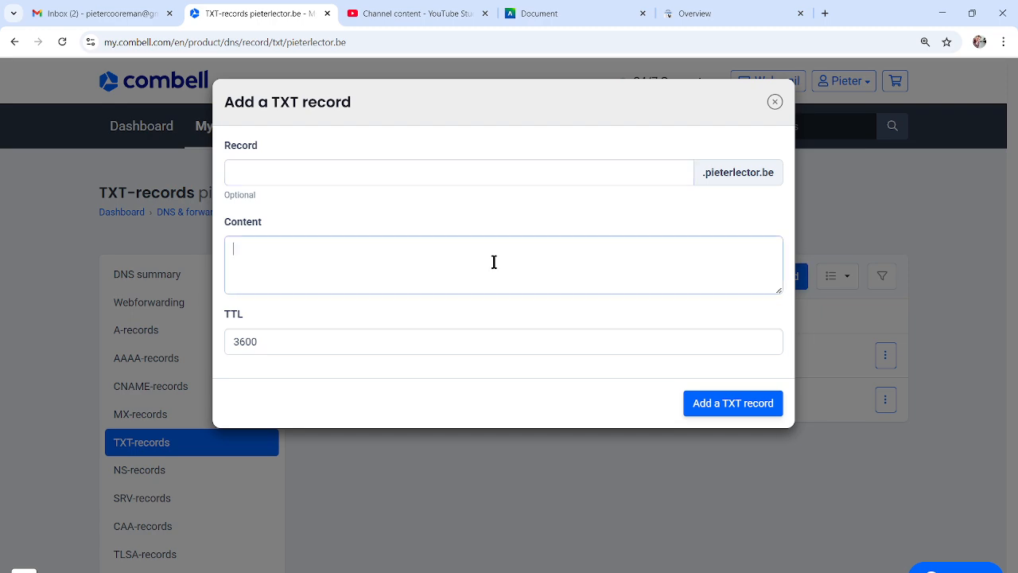
{"action": "key", "text": "ctrl+v"}
{"action": "left_click", "coordinate": [355, 176]}
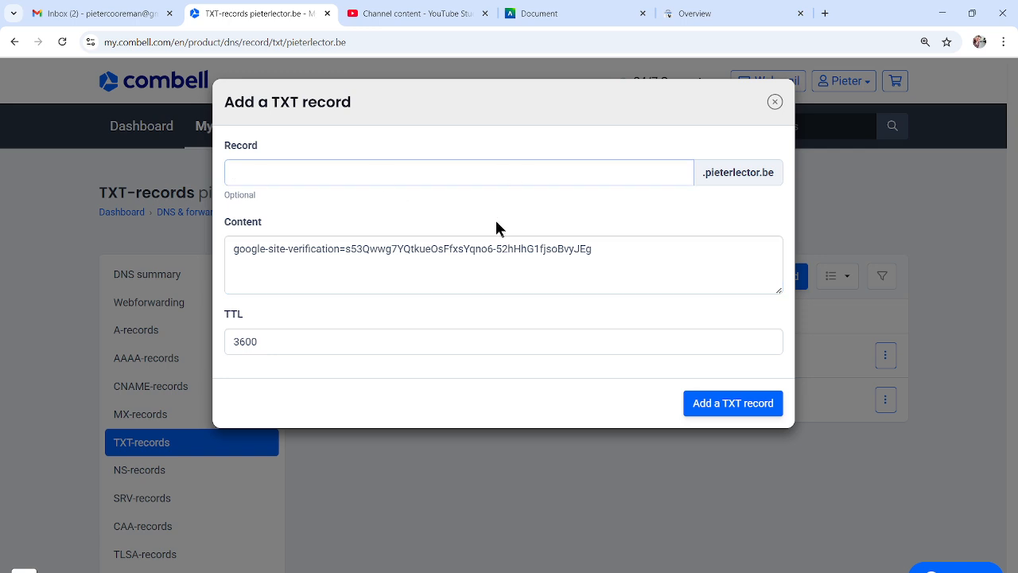
{"action": "left_click", "coordinate": [636, 263]}
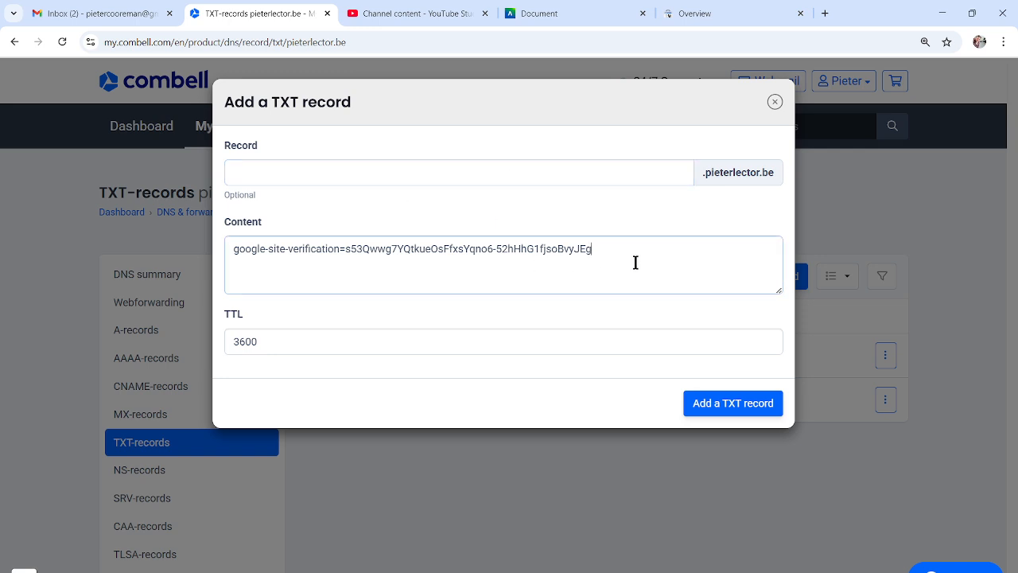
{"action": "left_click_drag", "start_coordinate": [636, 256], "coordinate": [219, 252]}
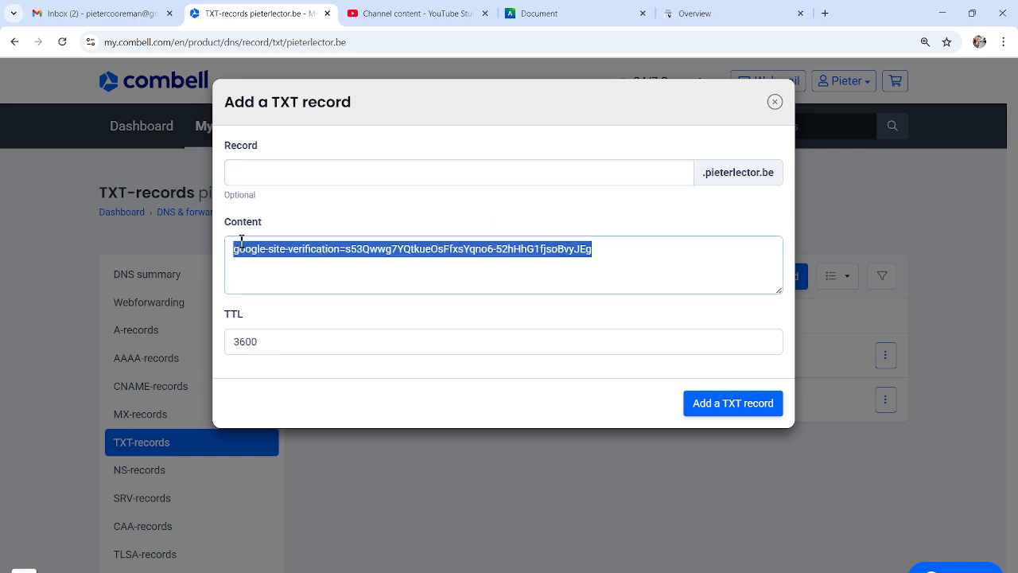
{"action": "left_click", "coordinate": [603, 248]}
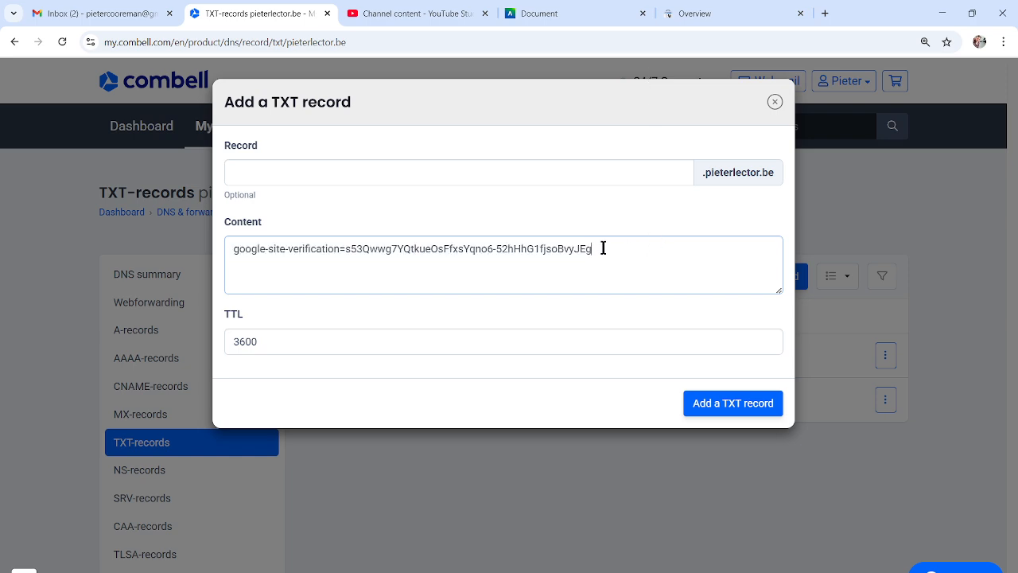
{"action": "key", "text": "BackSpace"}
{"action": "type", "text": "g"}
{"action": "left_click", "coordinate": [773, 105]}
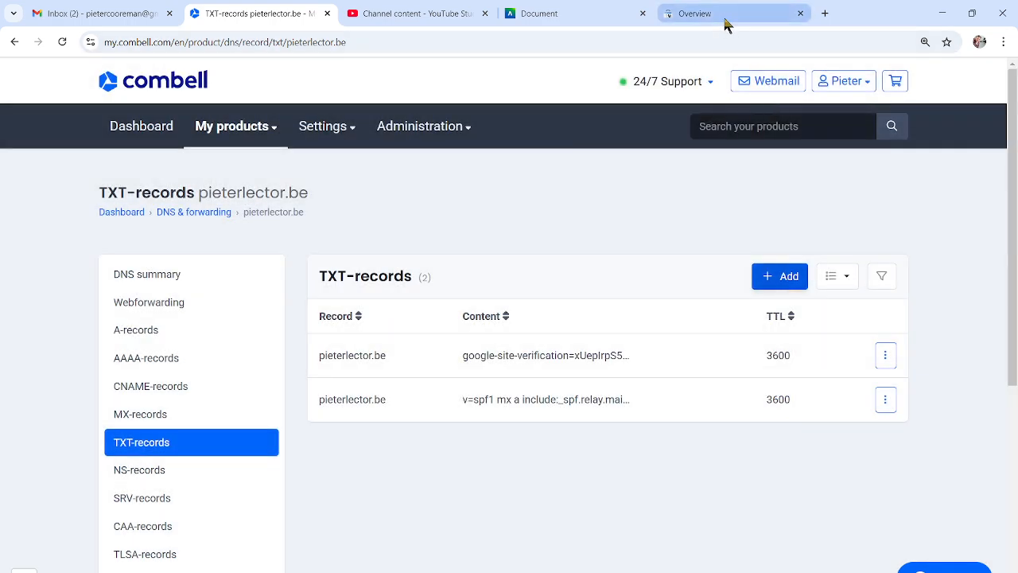
- Switch to Google Search Console and cancel adding the pieterlector2.be domain property
{"action": "left_click", "coordinate": [762, 17]}
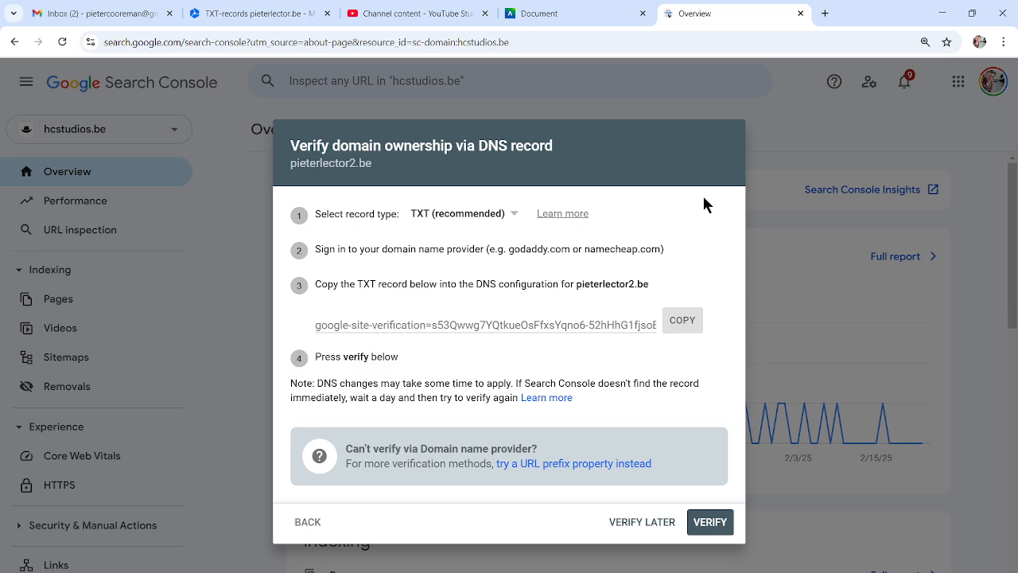
{"action": "left_click", "coordinate": [316, 528]}
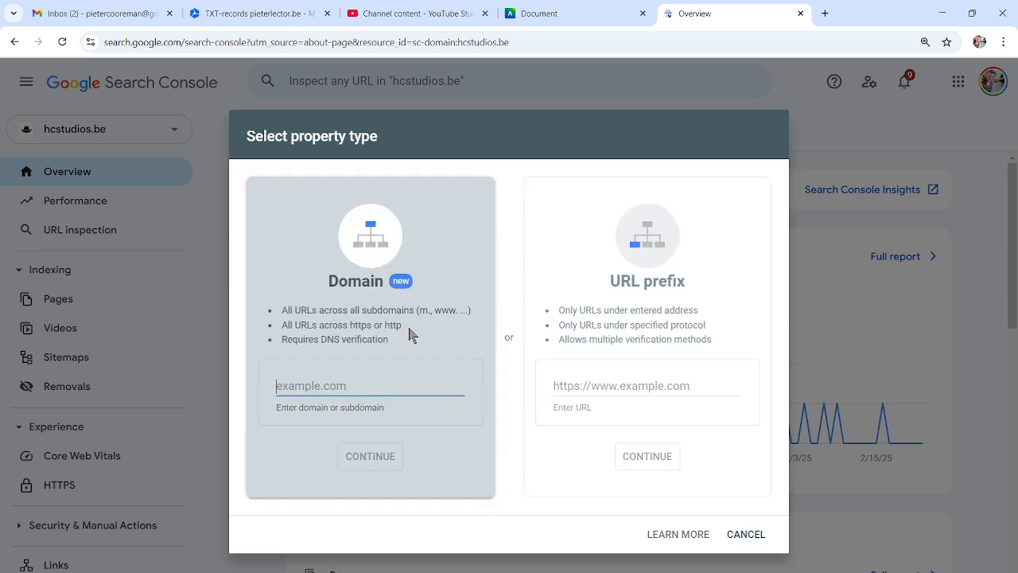
{"action": "left_click", "coordinate": [742, 534]}
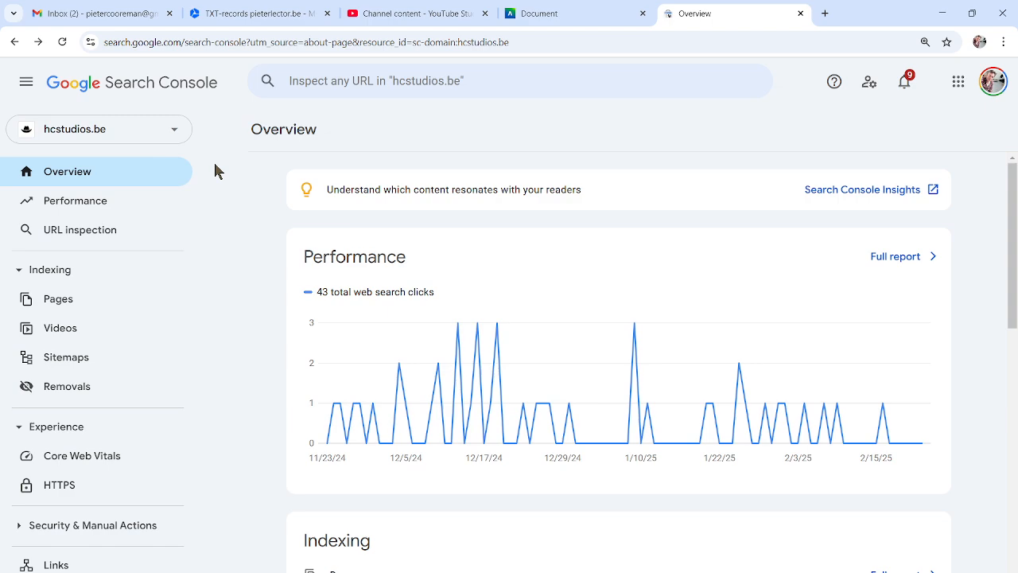
- Select the existing pieterlector.be domain property and view the performance and indexing sections of its overview
{"action": "left_click", "coordinate": [136, 137]}
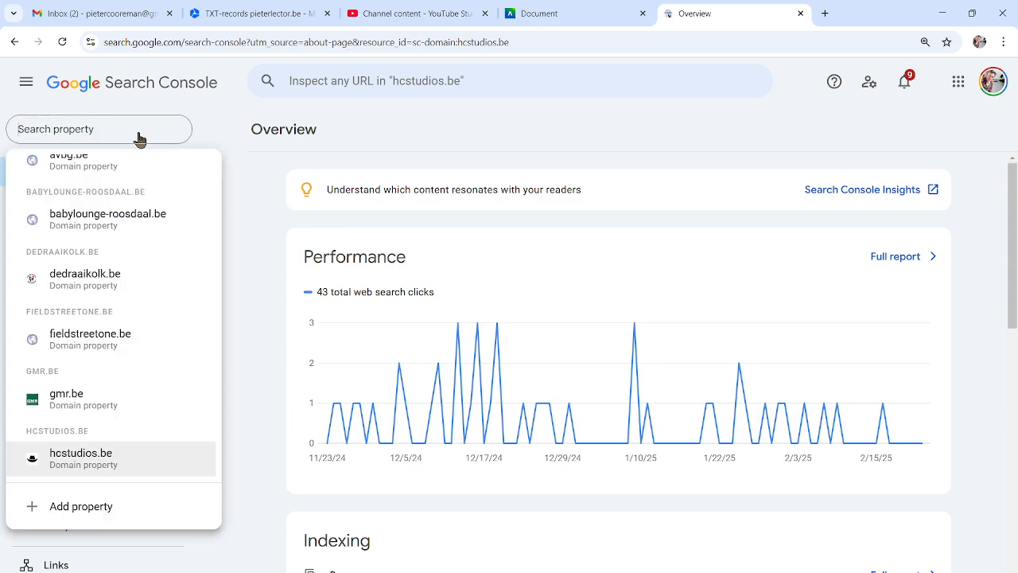
{"action": "scroll", "coordinate": [153, 377], "scroll_direction": "up", "scroll_amount": 3}
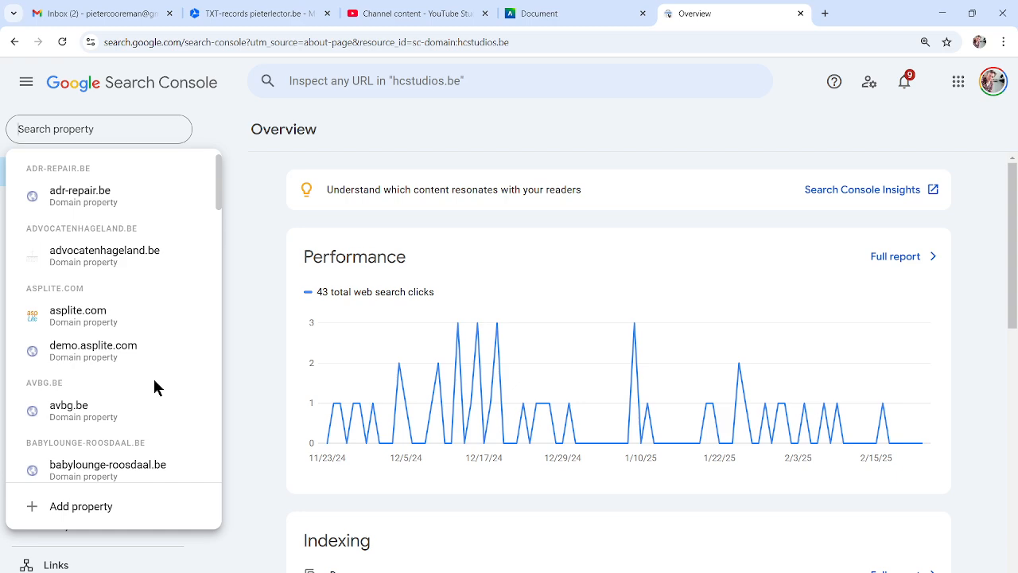
{"action": "scroll", "coordinate": [153, 387], "scroll_direction": "down", "scroll_amount": 7}
{"action": "scroll", "coordinate": [154, 387], "scroll_direction": "down", "scroll_amount": 3}
{"action": "scroll", "coordinate": [119, 370], "scroll_direction": "up", "scroll_amount": 2}
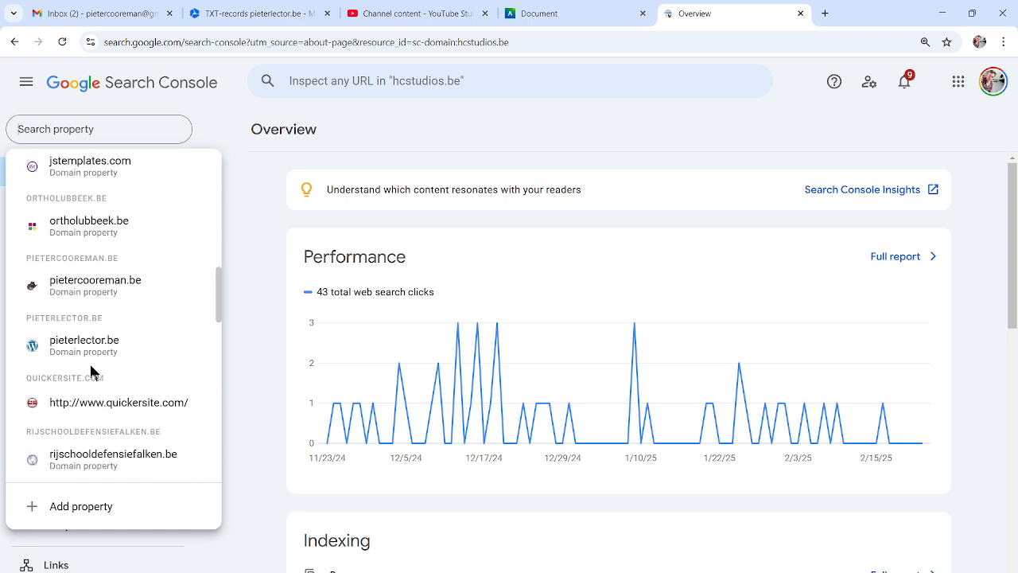
{"action": "left_click", "coordinate": [94, 350]}
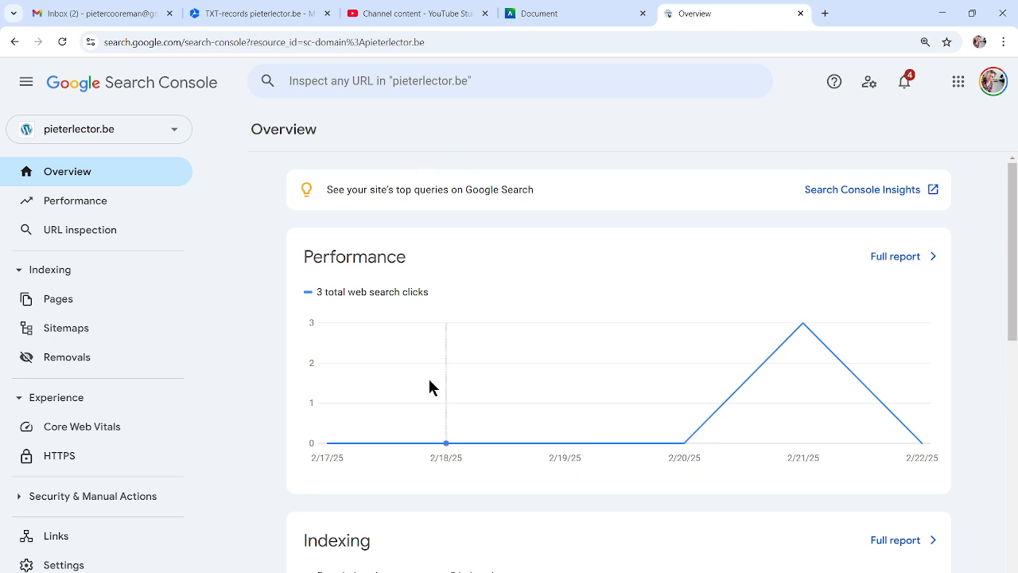
{"action": "scroll", "coordinate": [429, 380], "scroll_direction": "down", "scroll_amount": 3}
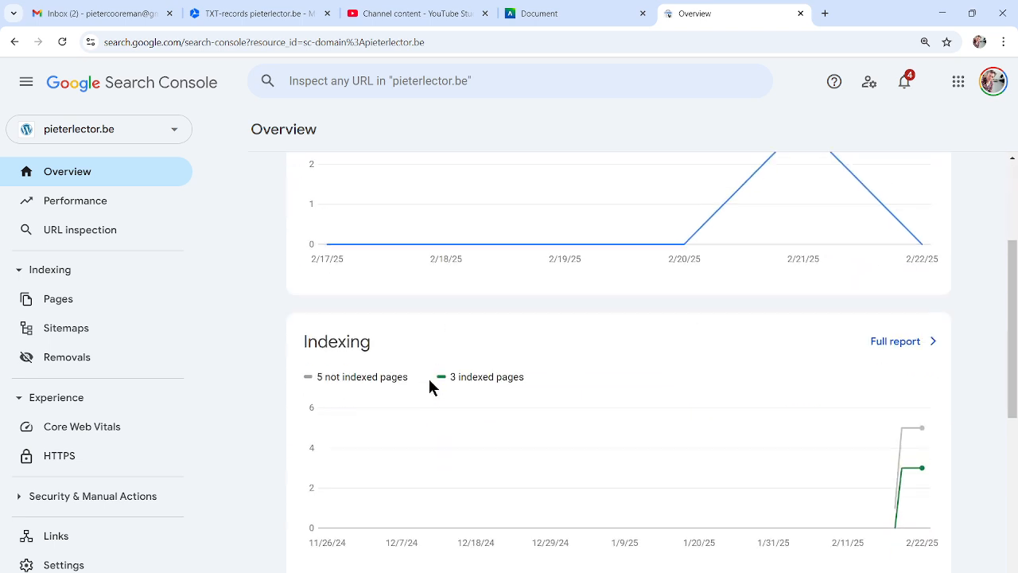
- Open the performance report of pieterlector.be and examine its clicks, impressions and top queries
{"action": "left_click", "coordinate": [75, 200]}
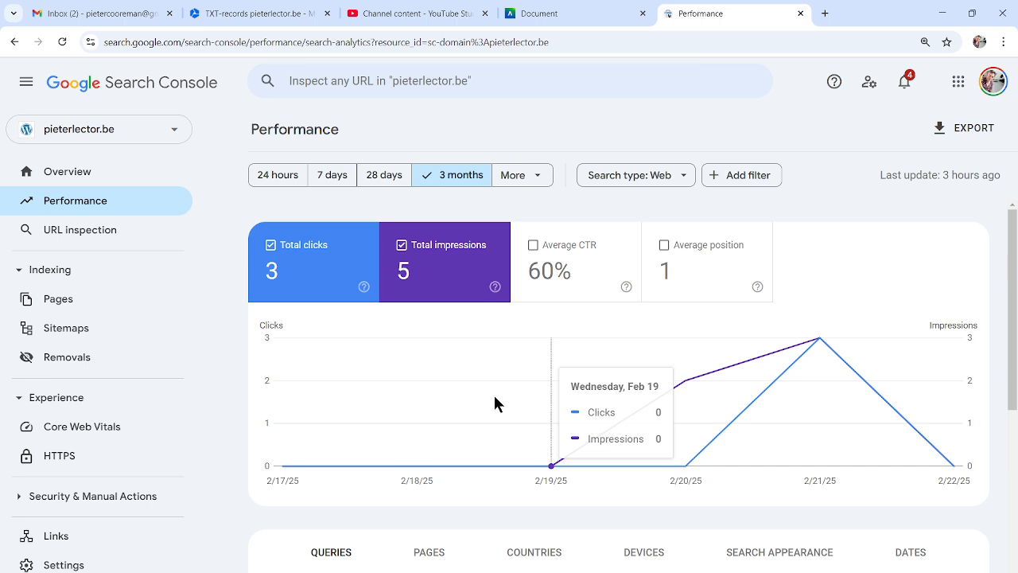
{"action": "scroll", "coordinate": [494, 404], "scroll_direction": "down", "scroll_amount": 3}
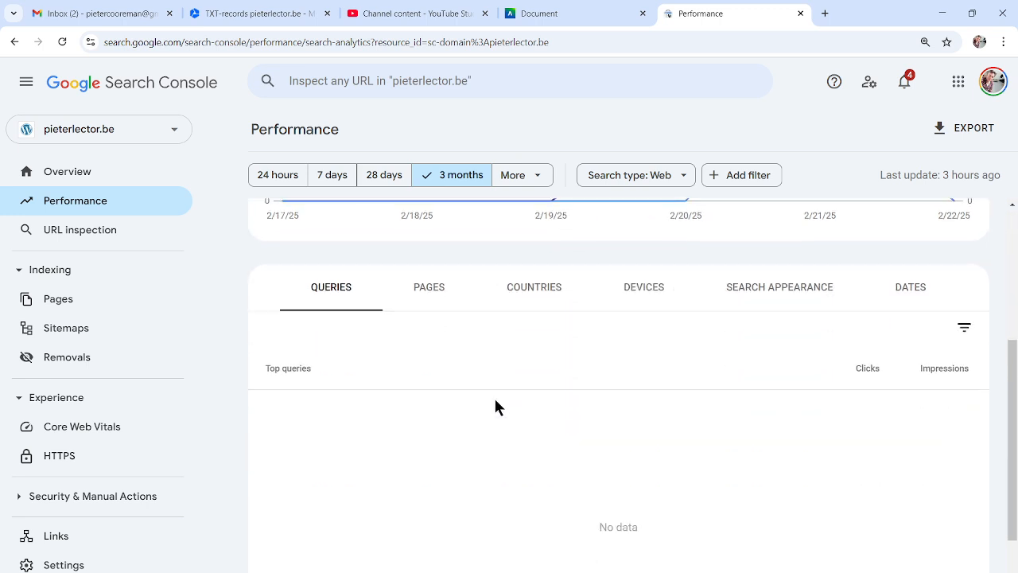
{"action": "scroll", "coordinate": [496, 397], "scroll_direction": "up", "scroll_amount": 3}
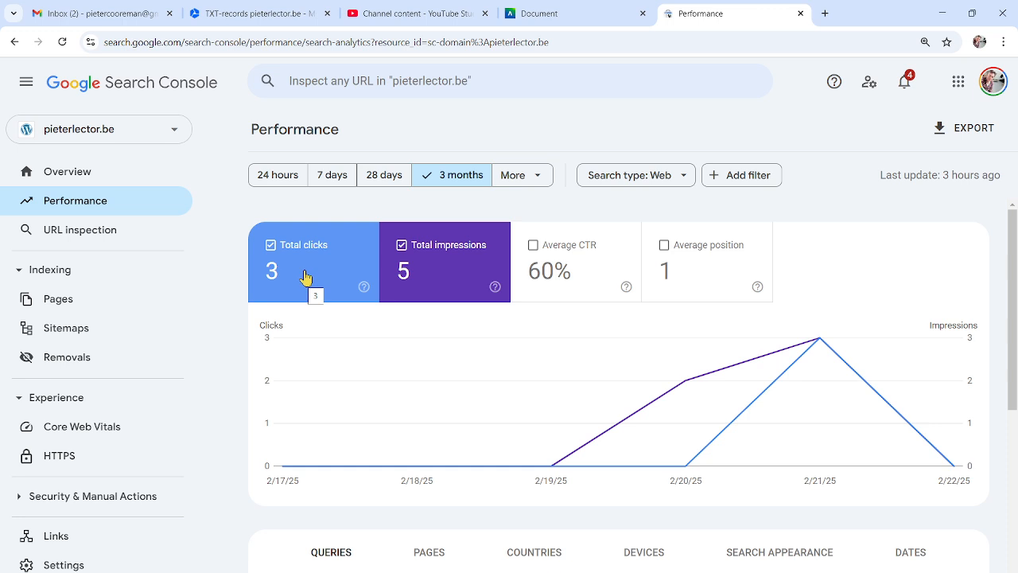
- Switch to the ortholubbeek.be property and examine its clicks and impressions over 3 months
{"action": "left_click", "coordinate": [151, 137]}
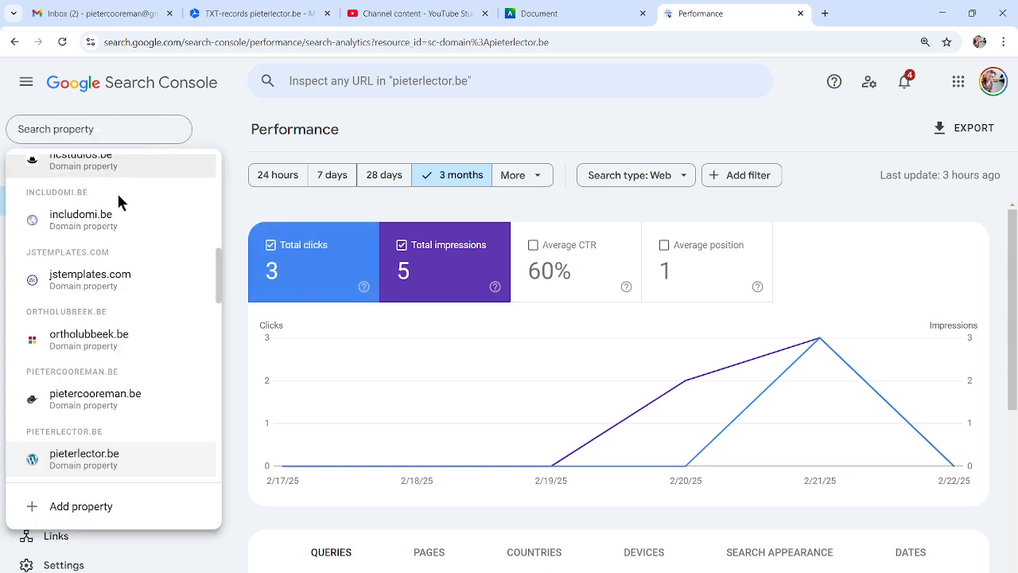
{"action": "left_click", "coordinate": [124, 343]}
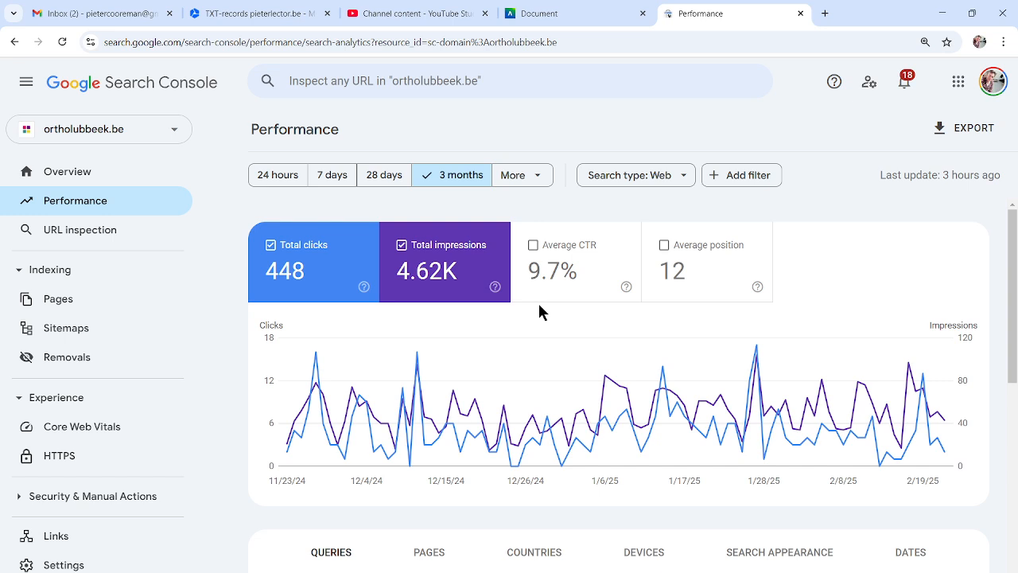
{"action": "mouse_move", "coordinate": [504, 368]}
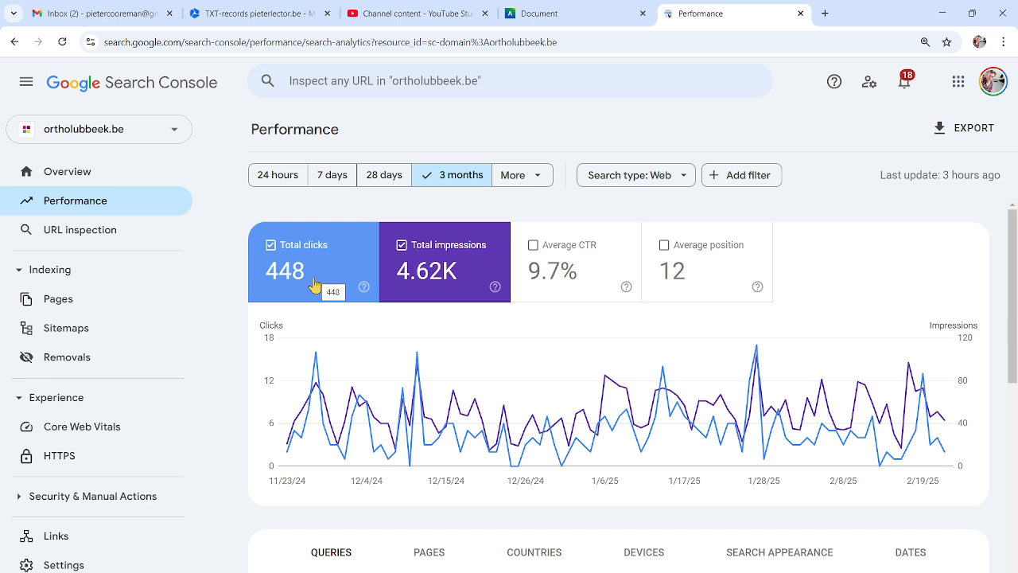
- Return to the pieterlector.be property and review its performance chart and queries table
{"action": "left_click", "coordinate": [129, 132]}
{"action": "scroll", "coordinate": [74, 374], "scroll_direction": "down", "scroll_amount": 3}
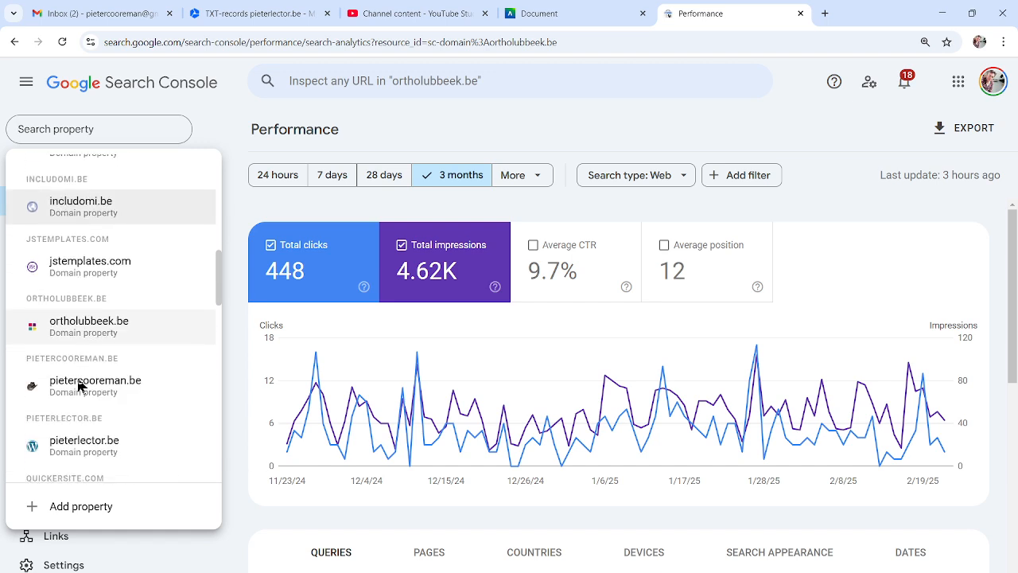
{"action": "scroll", "coordinate": [100, 374], "scroll_direction": "down", "scroll_amount": 1}
{"action": "left_click", "coordinate": [95, 311]}
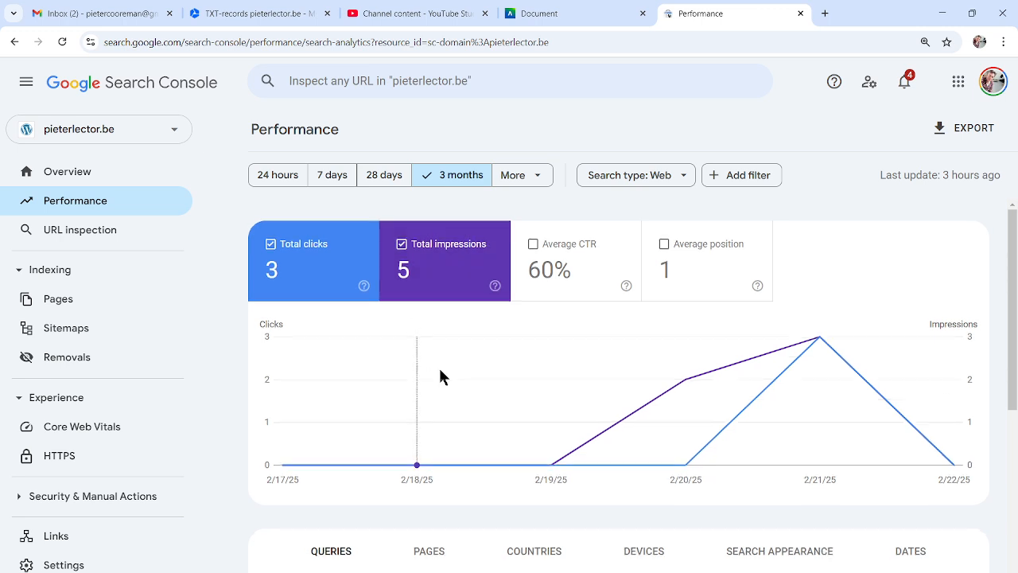
{"action": "scroll", "coordinate": [439, 374], "scroll_direction": "down", "scroll_amount": 2}
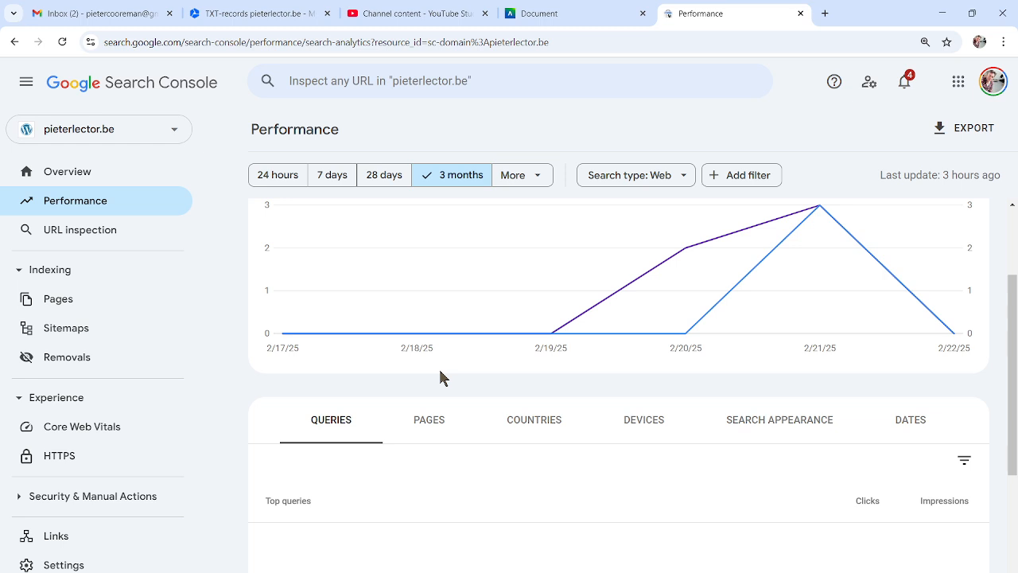
{"action": "scroll", "coordinate": [440, 380], "scroll_direction": "up", "scroll_amount": 2}
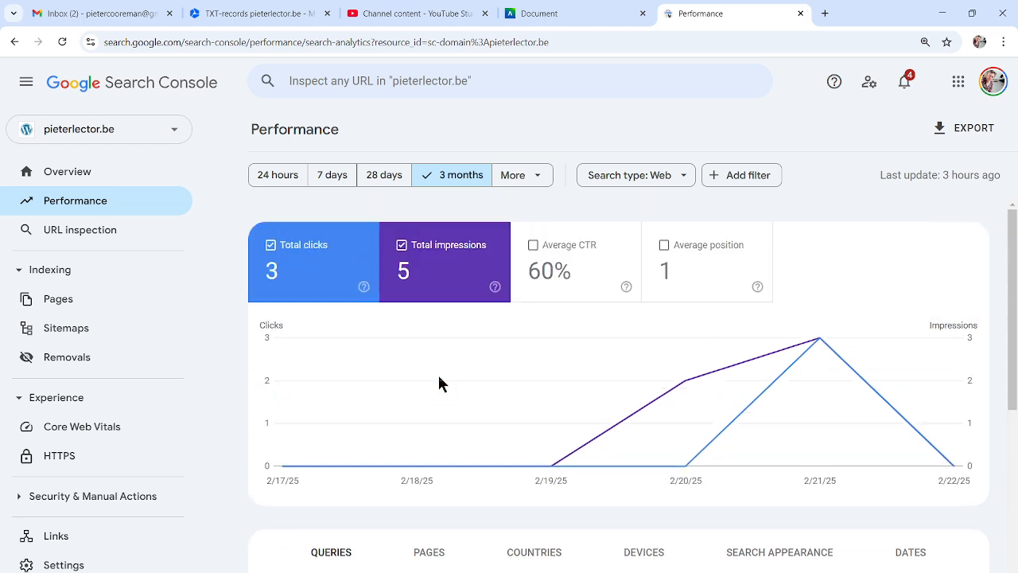
{"action": "left_click", "coordinate": [579, 20]}
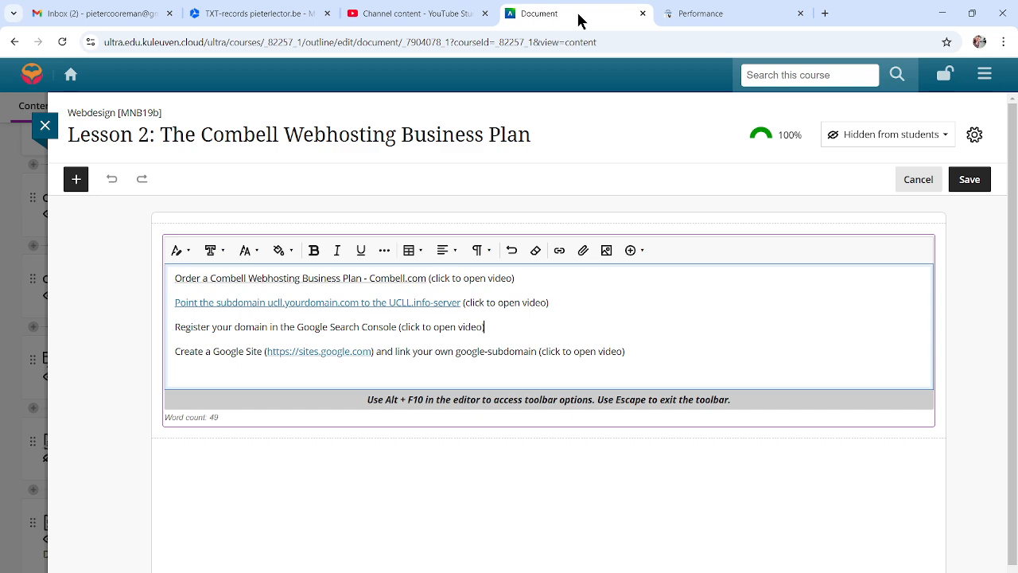
{"action": "left_click", "coordinate": [714, 12]}
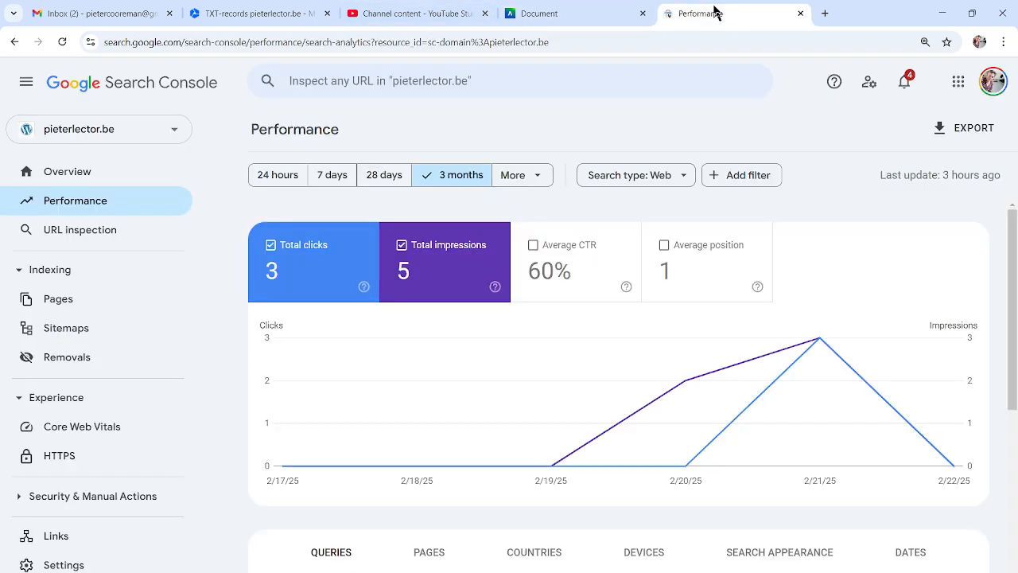
{"action": "left_click", "coordinate": [781, 571]}
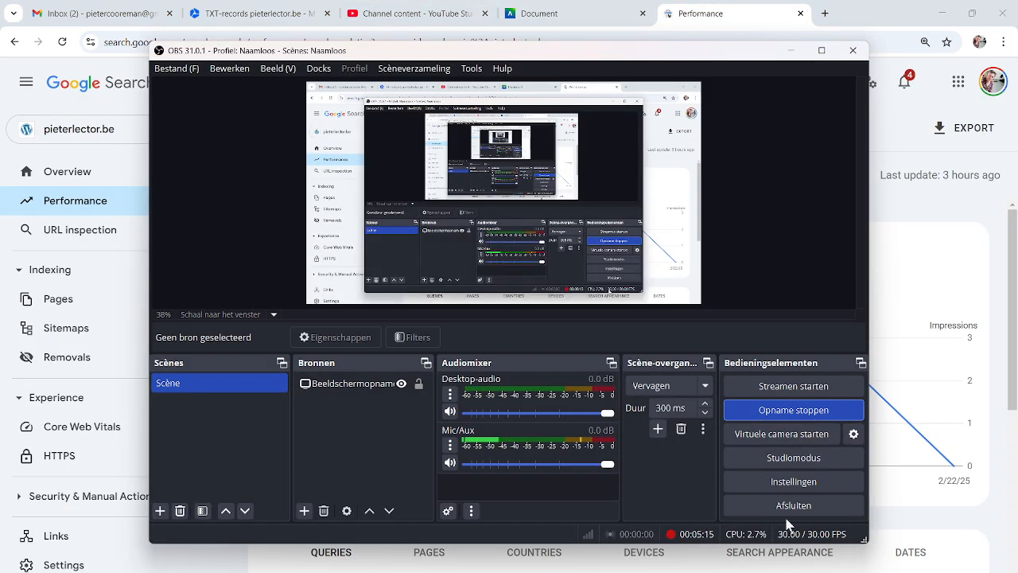